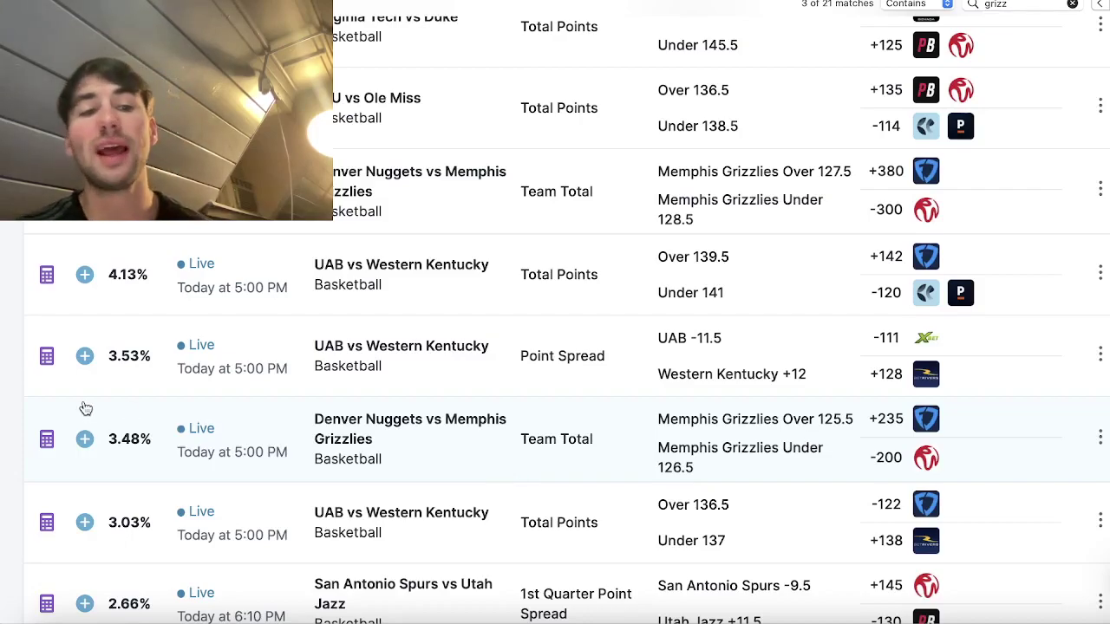
Step: Check the calculator for the Memphis Grizzlies Over 125.5 / Under 126.5 team total and browse the rest of the bet list
click(47, 439)
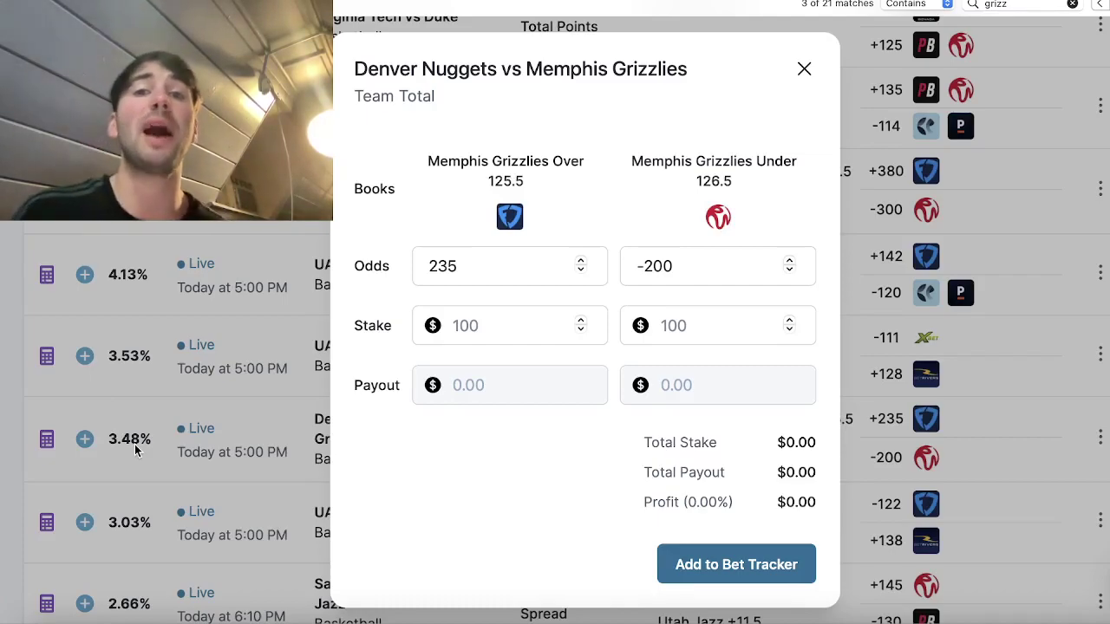
click(93, 430)
scroll(92, 434, down, 15)
scroll(174, 521, down, 10)
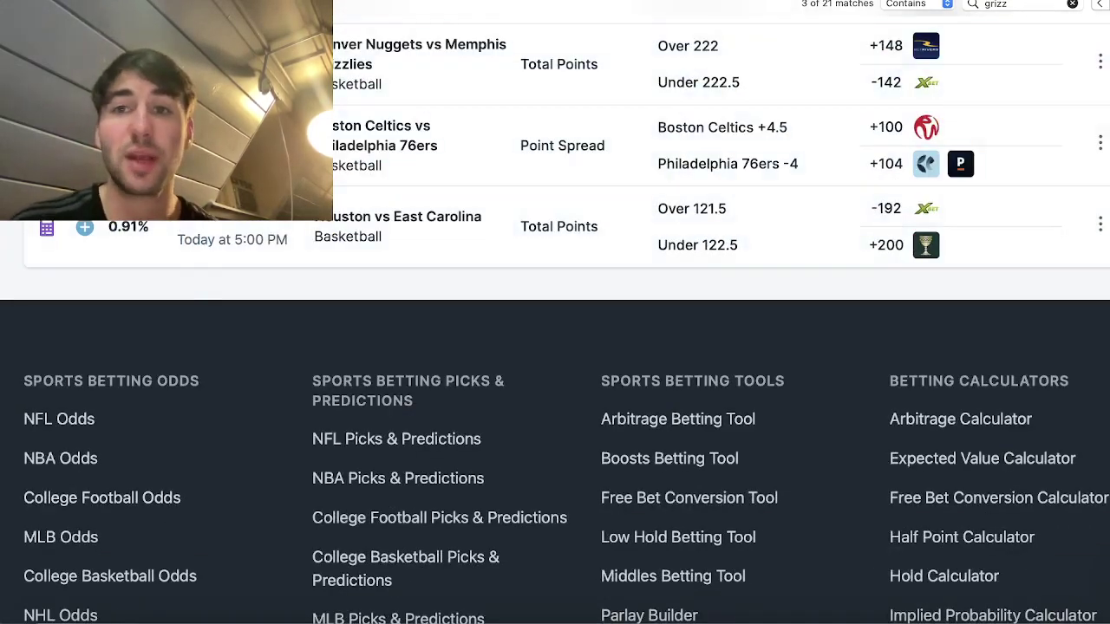
scroll(491, 246, up, 20)
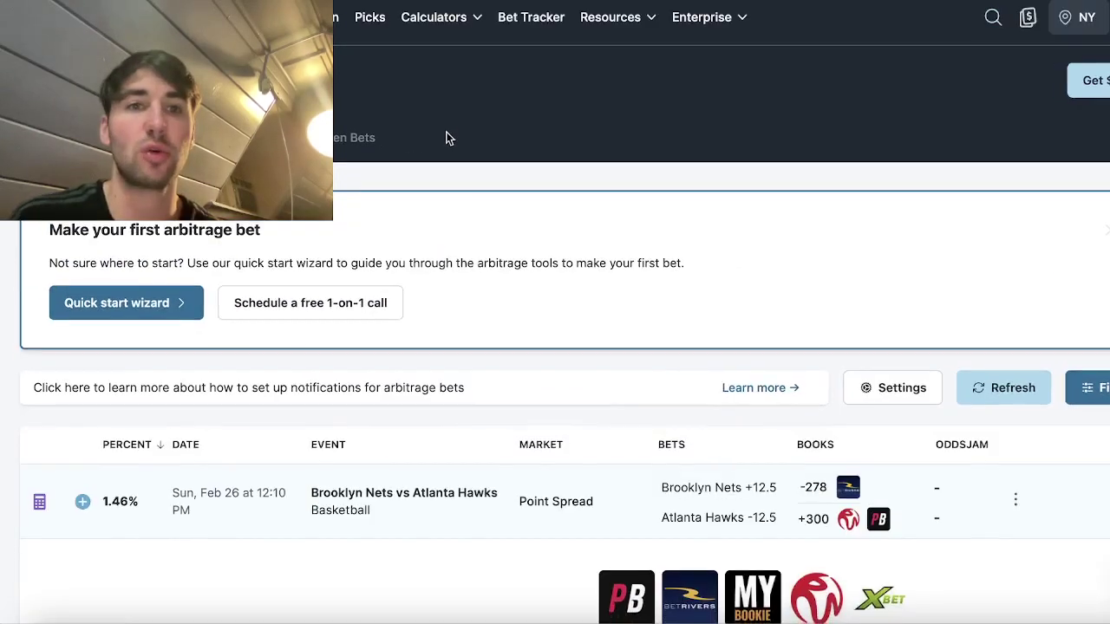
Step: Open the betting tool listed directly above Parlay Builder in a new tab
mouse_move(128, 23)
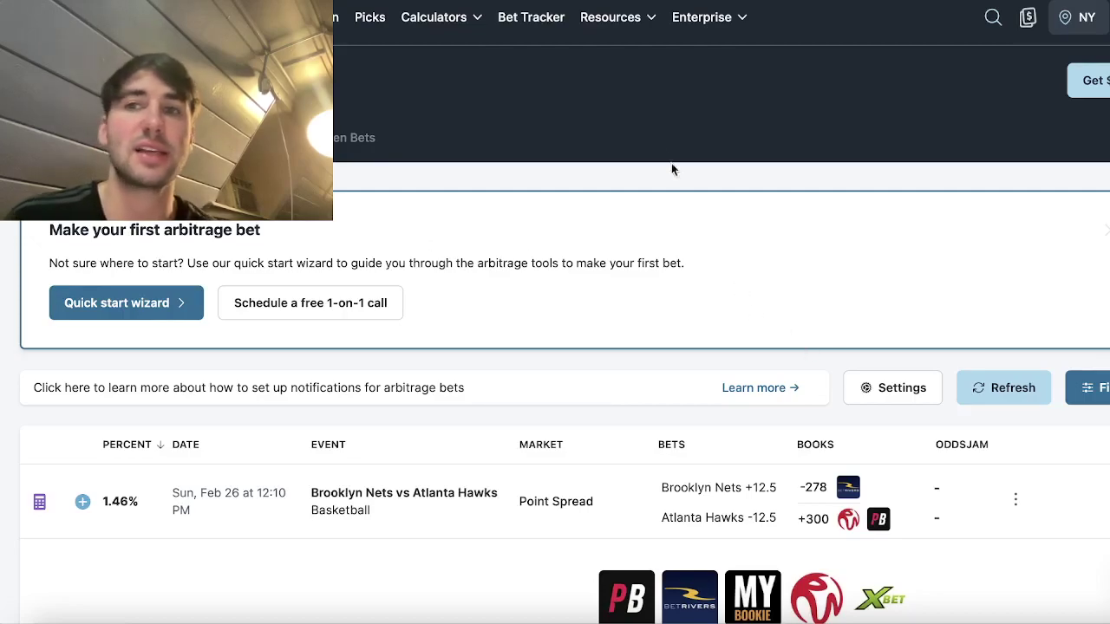
mouse_move(286, 17)
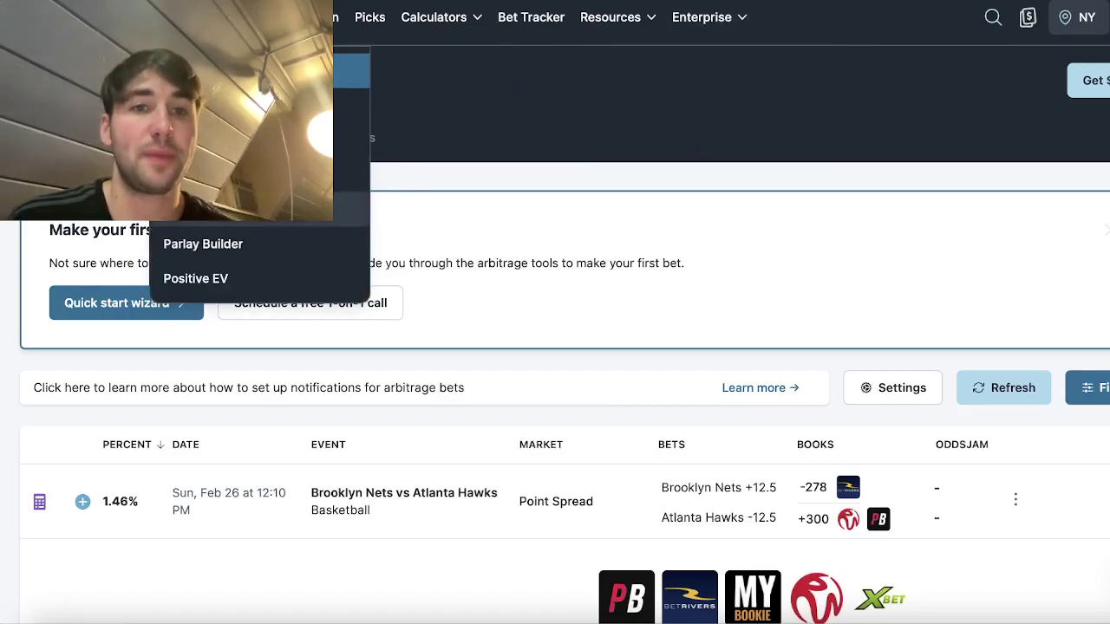
right_click(243, 213)
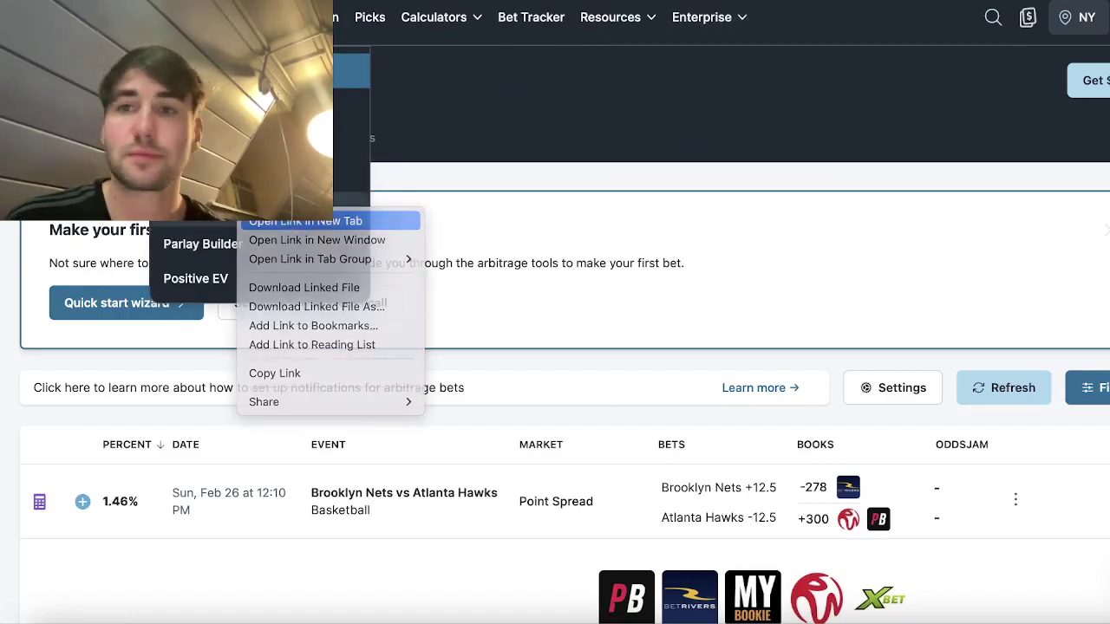
click(260, 221)
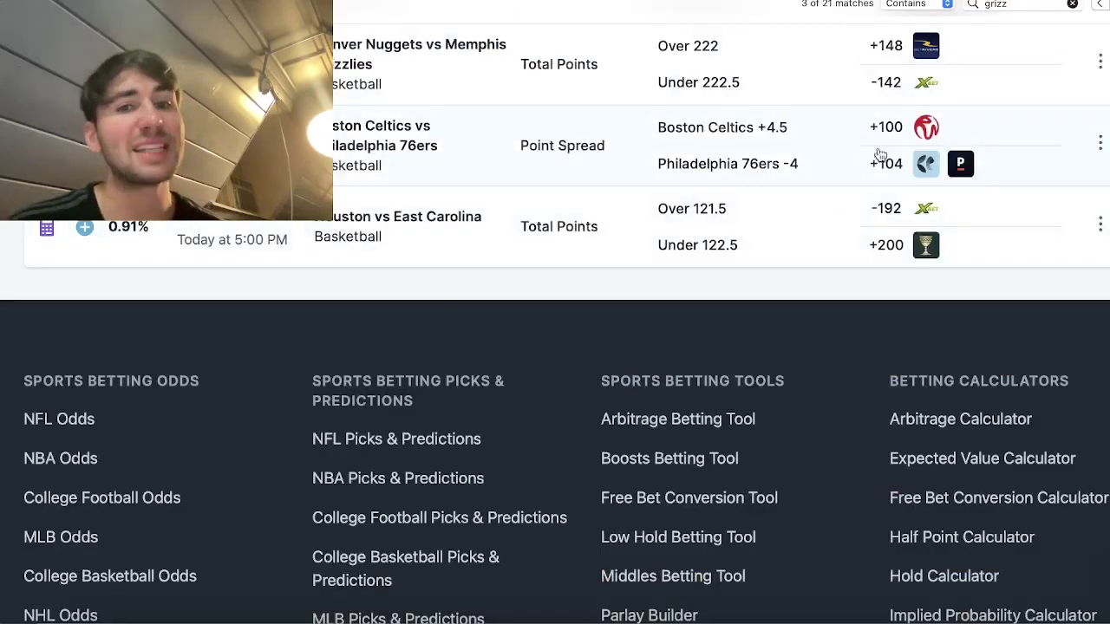
Step: Go through the page's "grizz" matches and open the calculator for the Memphis Grizzlies Over 125.5 / Under 126.5 team total
scroll(885, 153, up, 4)
scroll(885, 153, up, 8)
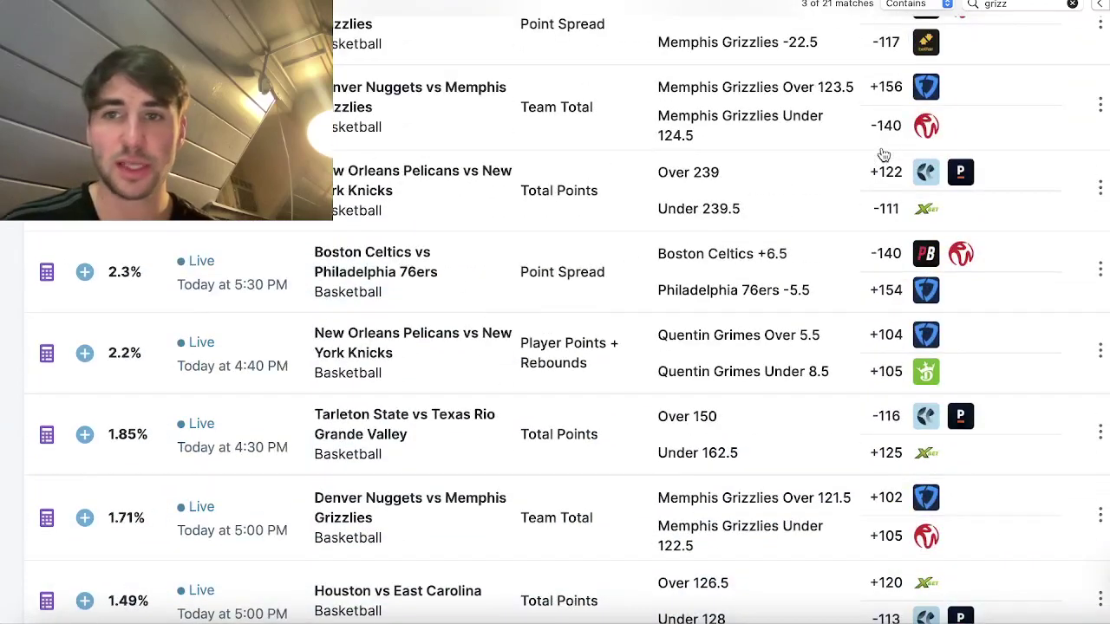
click(998, 4)
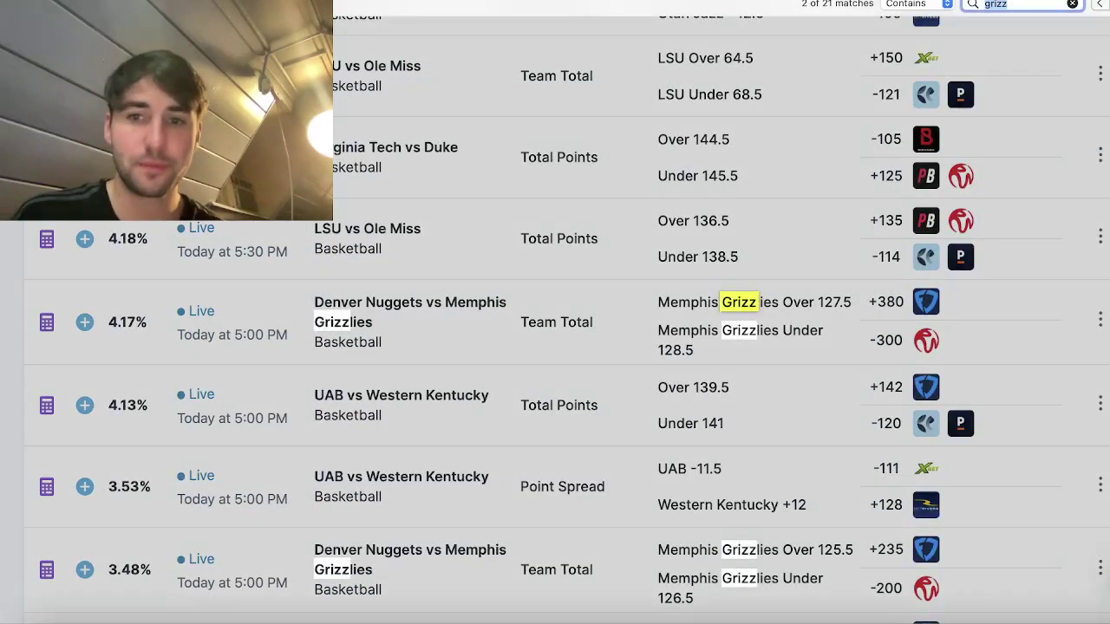
key(Return)
key(Return)
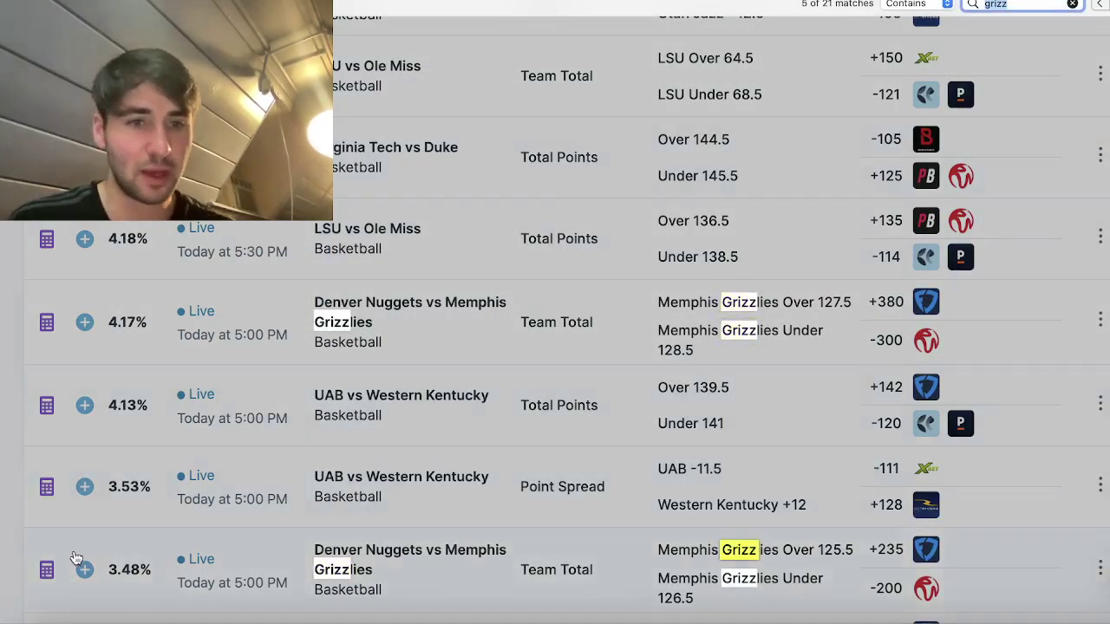
click(47, 570)
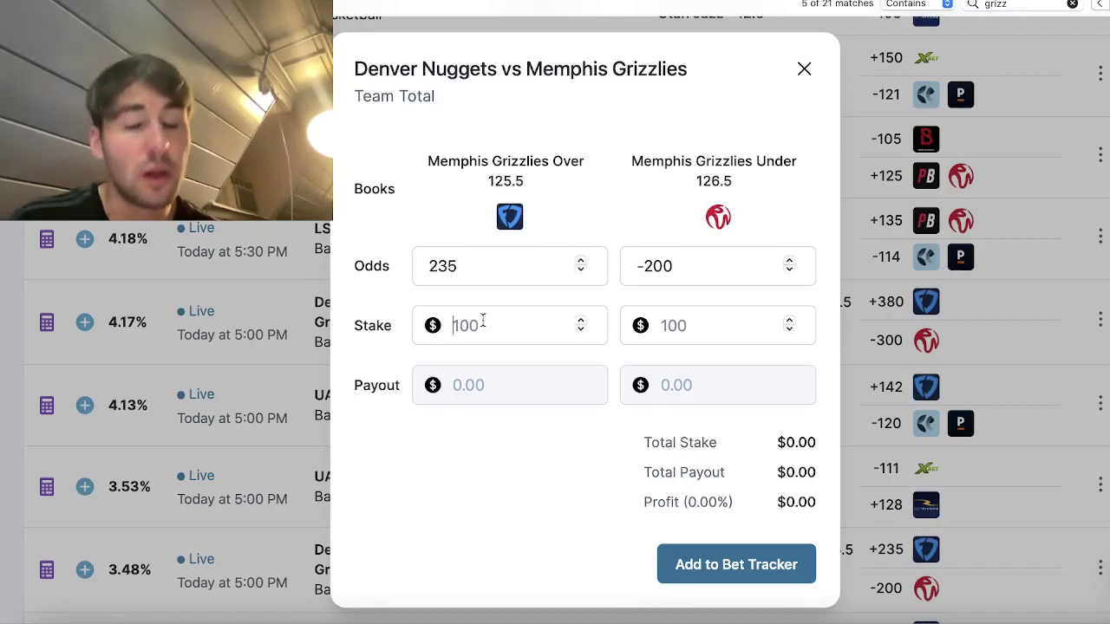
Step: Check the FanDuel stake in the Google Sheets table, set the Over 125.5 stake to 250 in the calculator, and enlarge the page
click(942, 601)
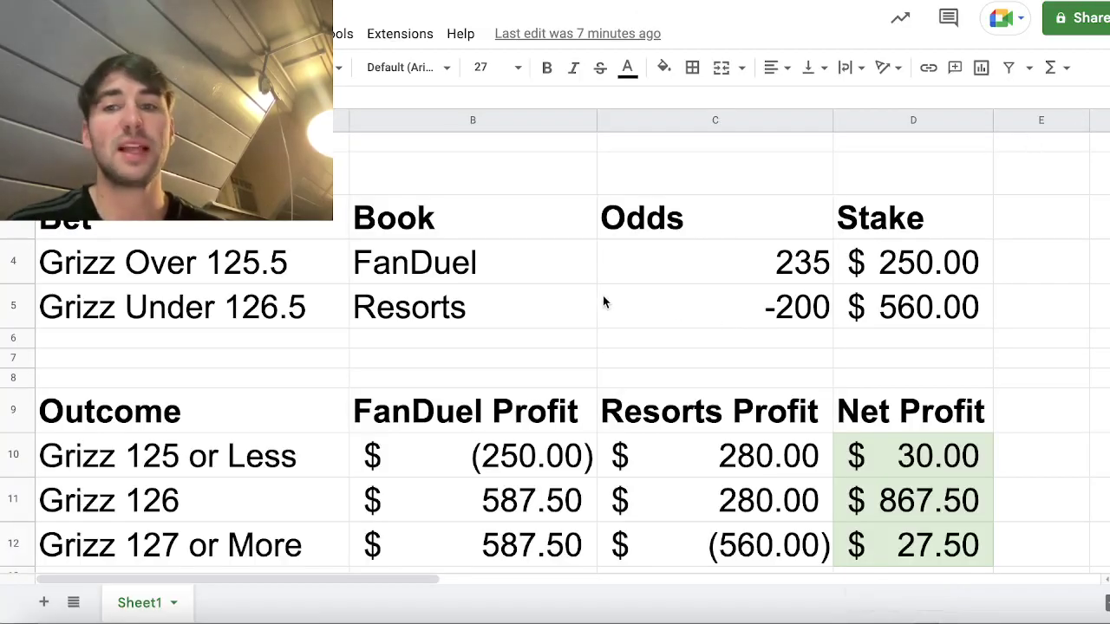
click(921, 263)
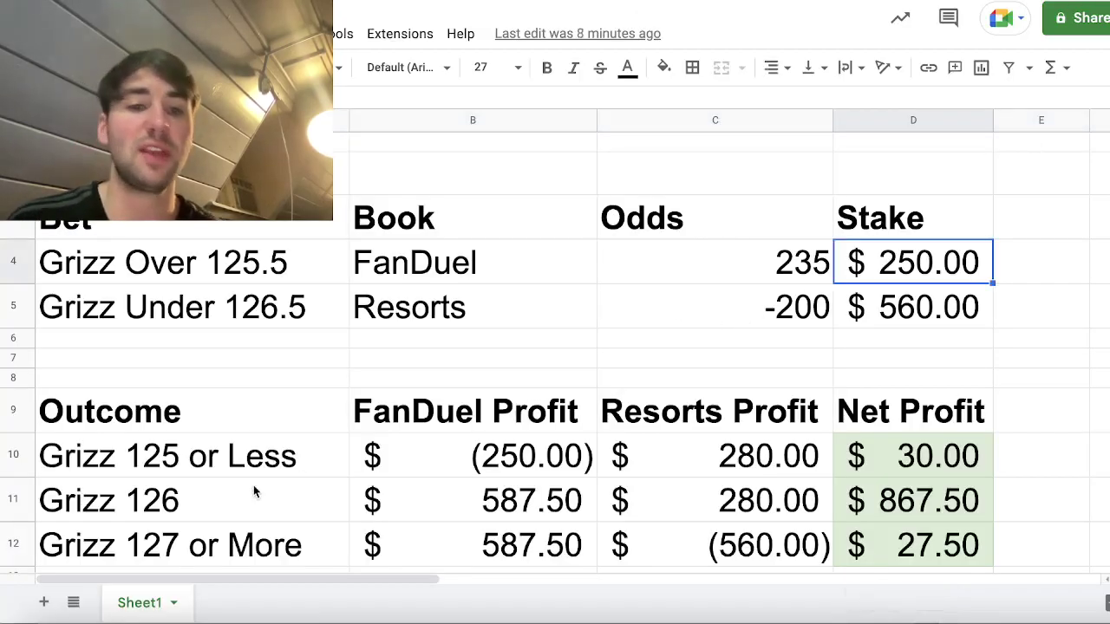
click(119, 614)
text(250)
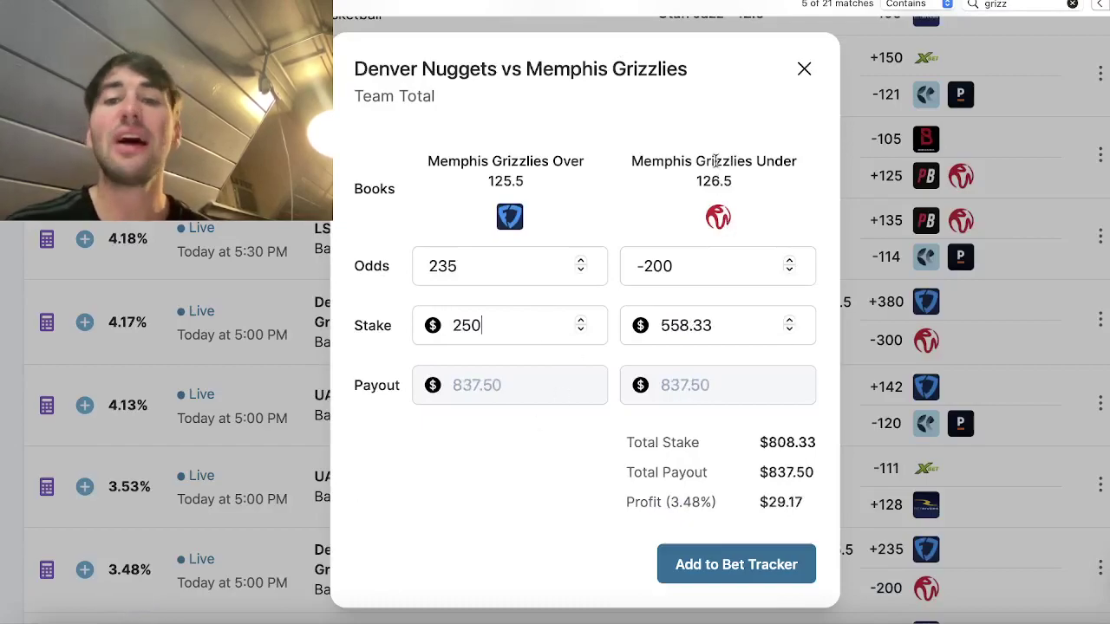
double_click(680, 321)
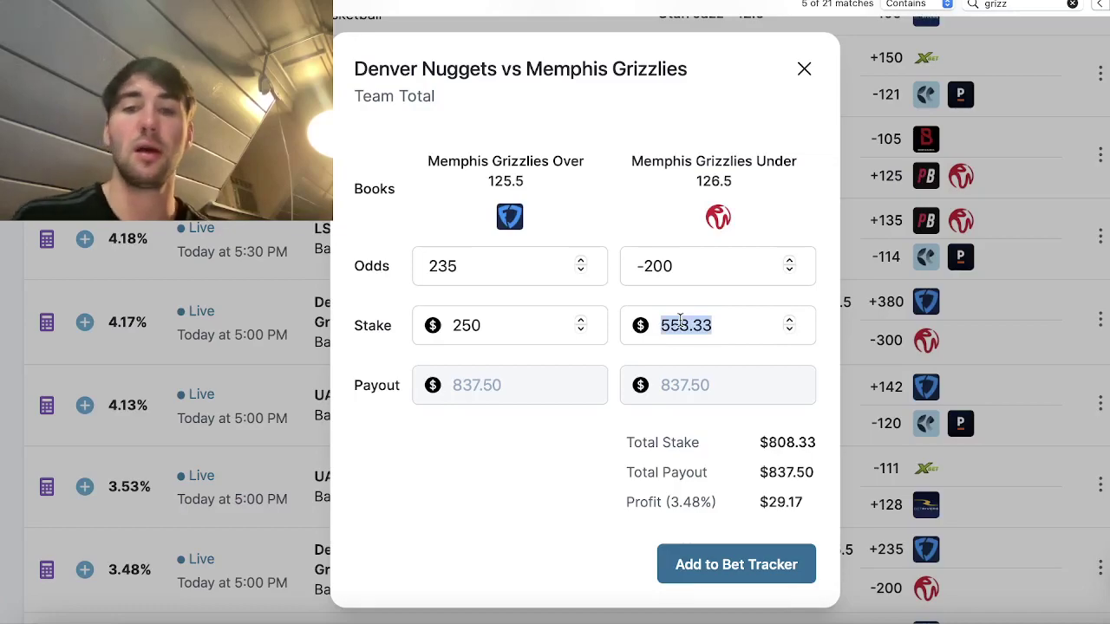
key(ctrl+plus)
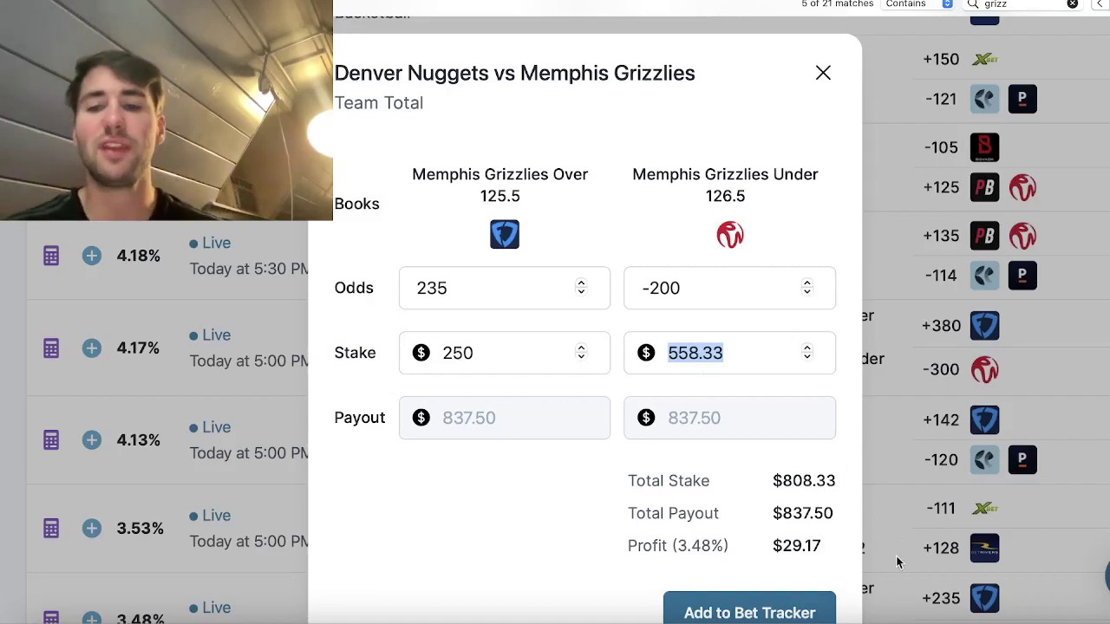
Step: Switch to the Google Sheets table and review the FanDuel odds and the Resorts stake
click(901, 617)
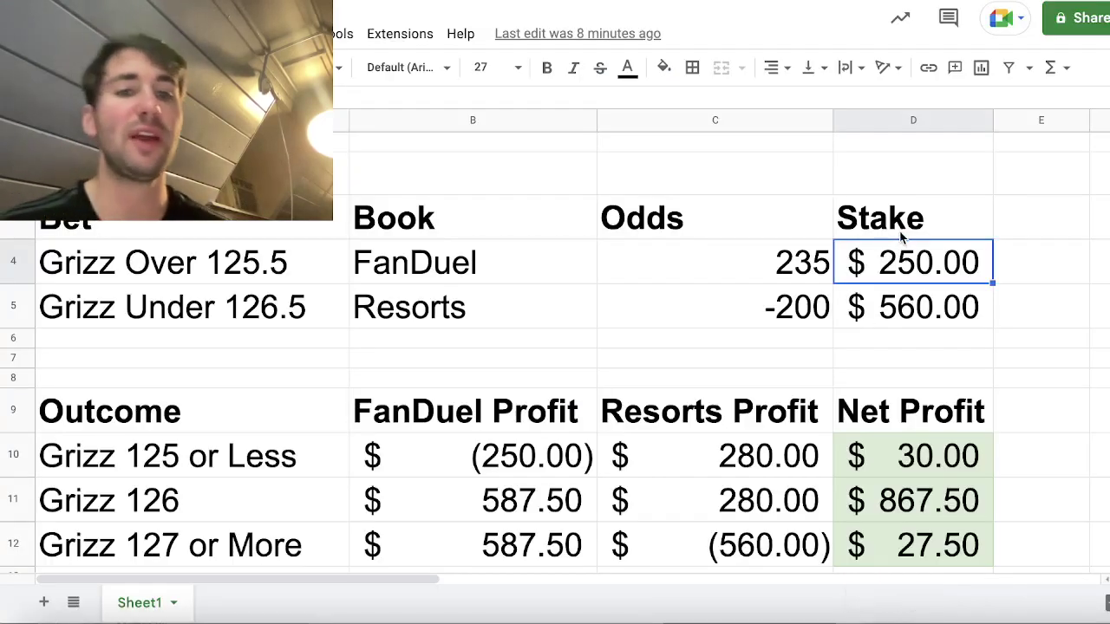
click(711, 260)
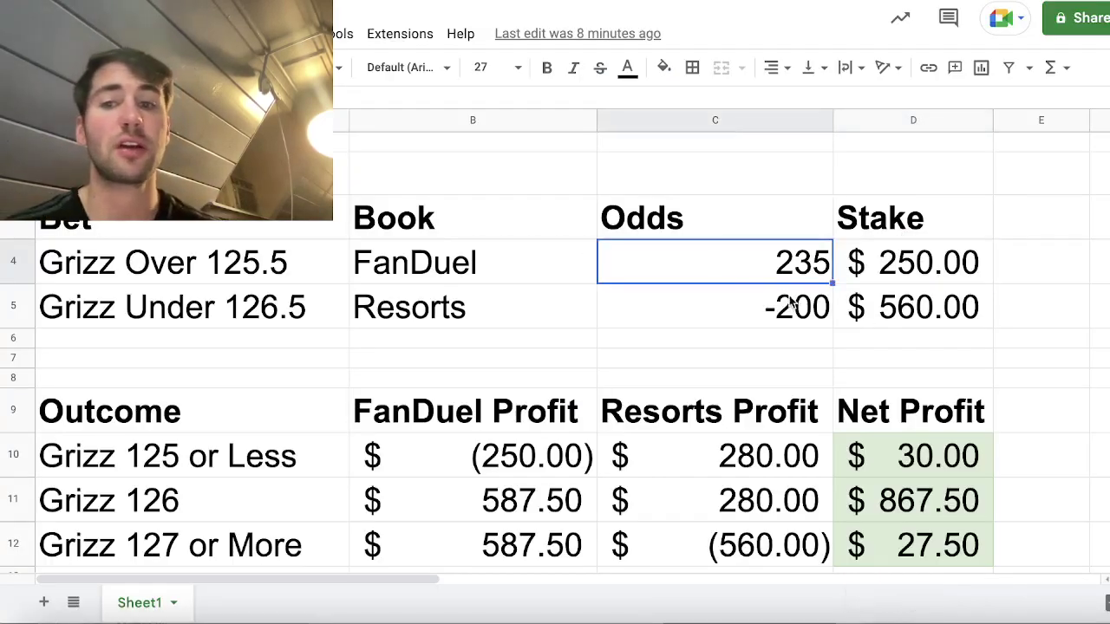
click(881, 308)
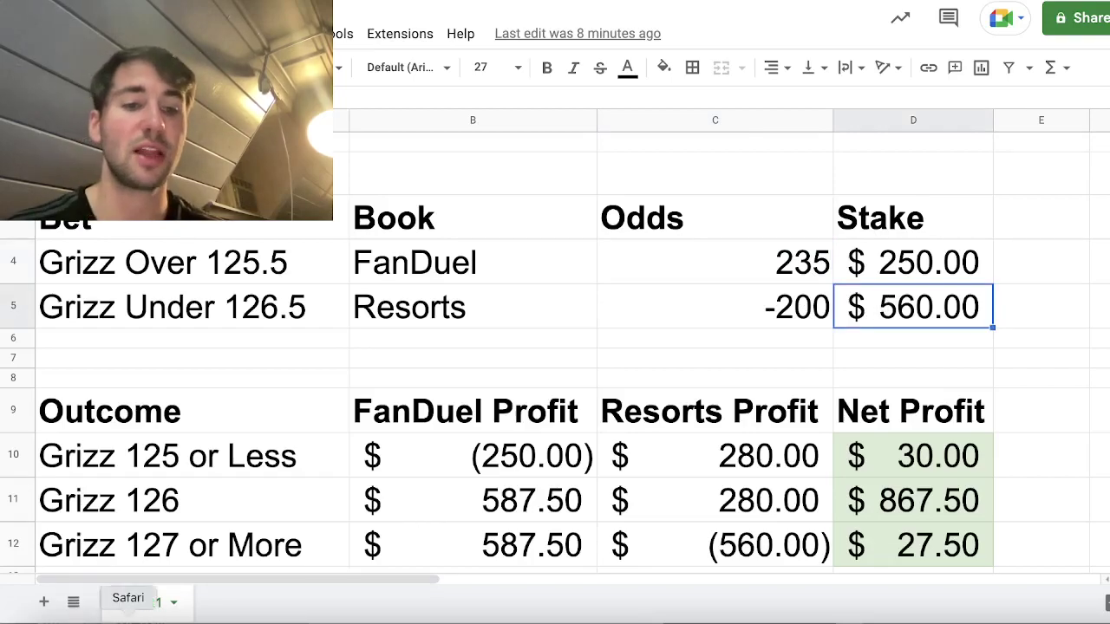
Step: Return to Safari, reopen the Memphis Grizzlies Over 125.5 / Under 126.5 calculator and set the Over 125.5 stake to 250
click(128, 617)
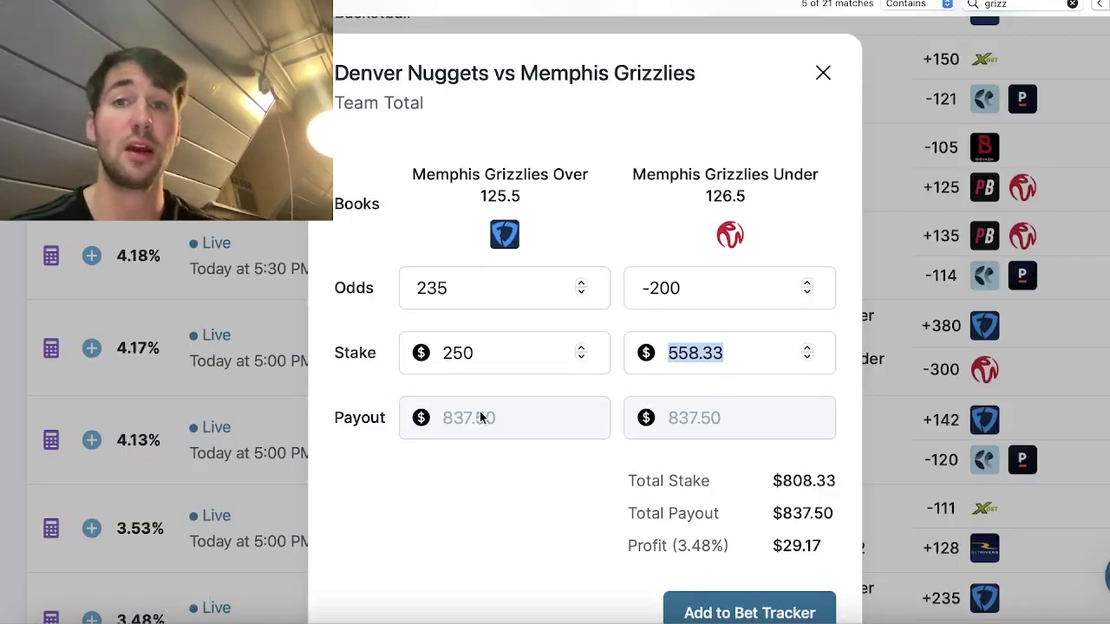
click(201, 390)
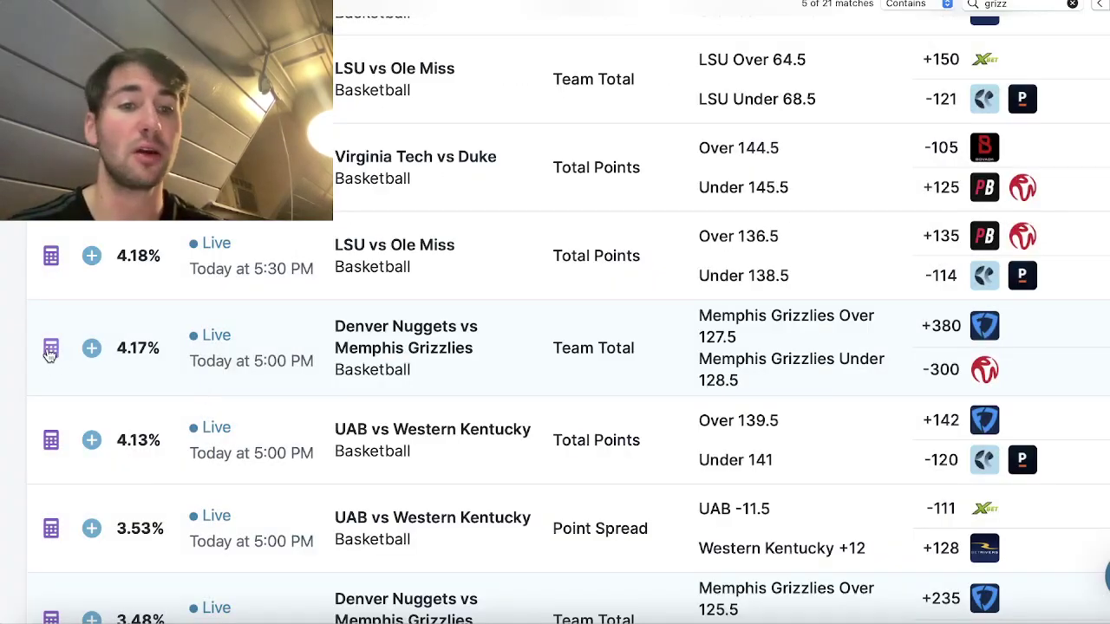
scroll(64, 565, down, 10)
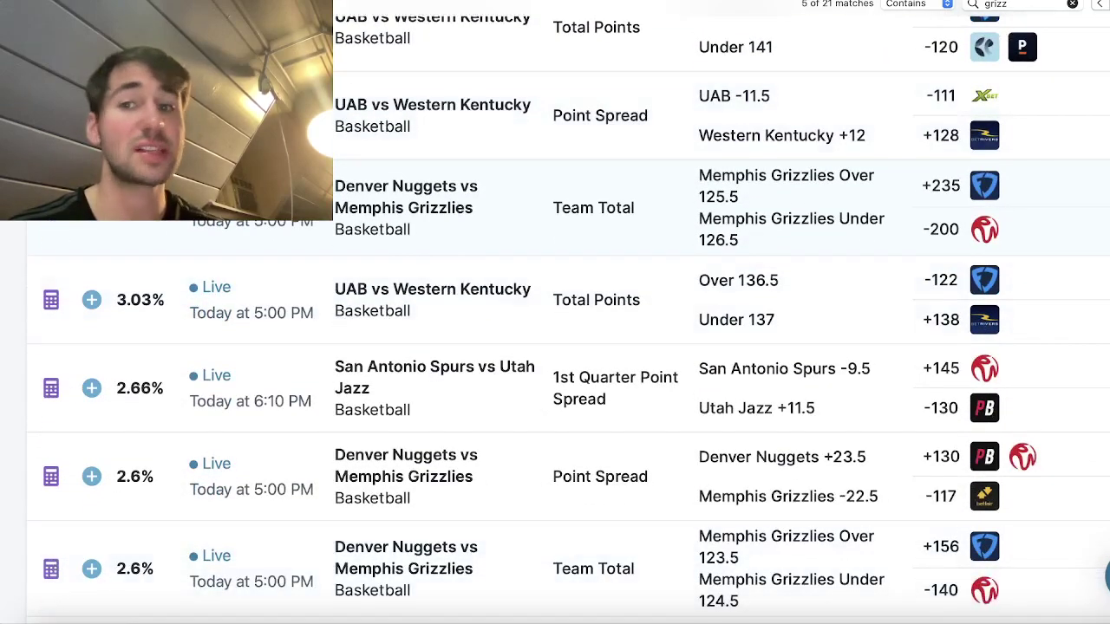
click(53, 223)
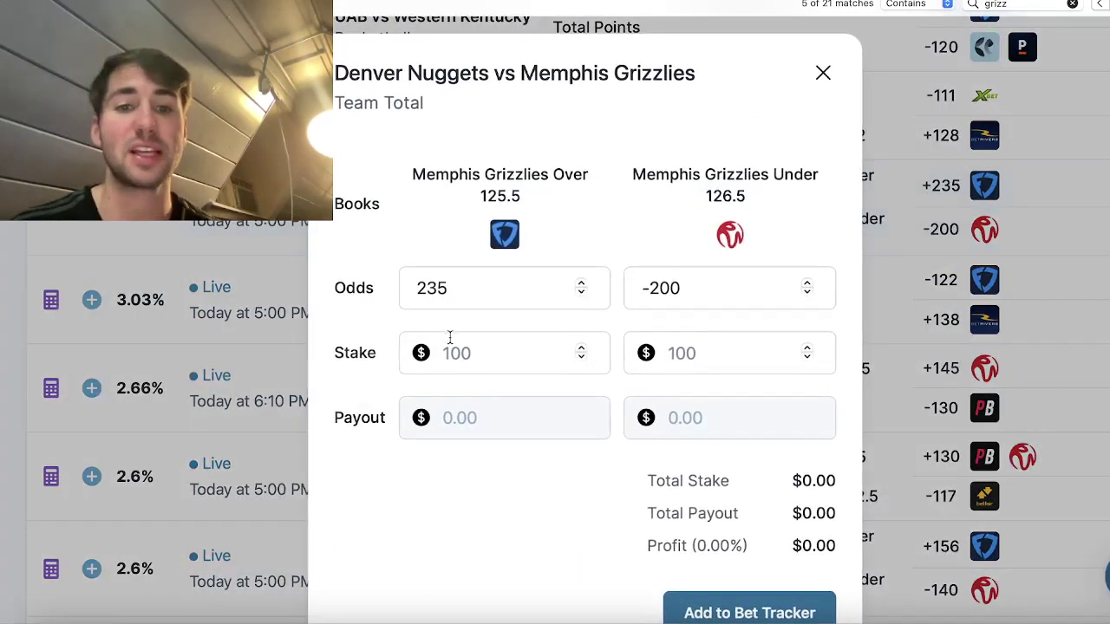
text(250)
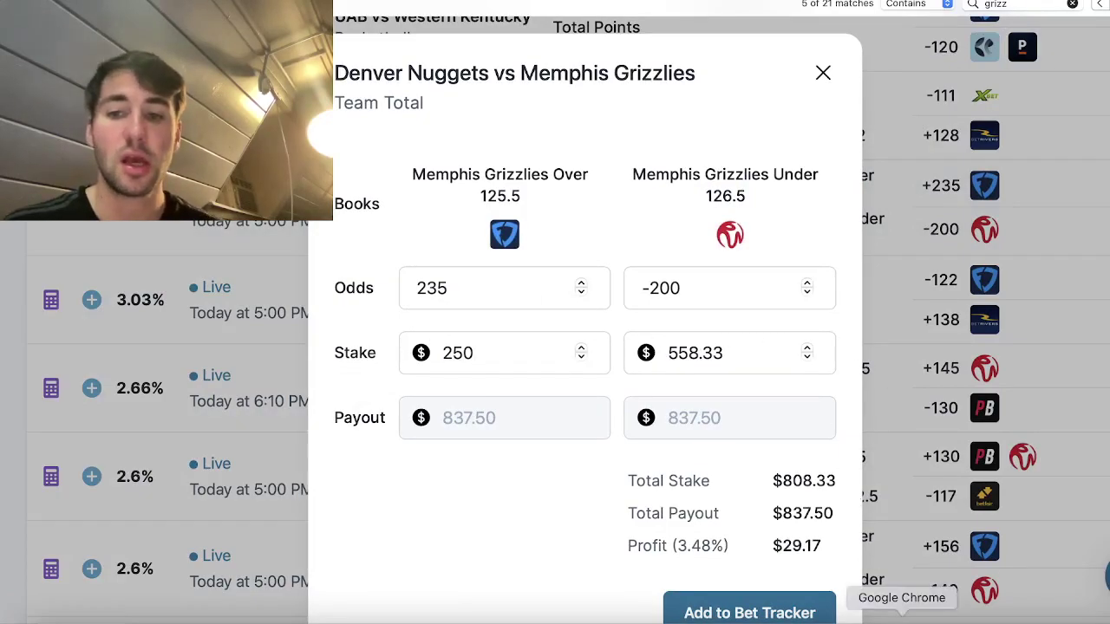
Step: Switch to the Google Sheets table and examine the Grizz 125 or Less outcome with its FanDuel profit, plus the Grizz 126 row
click(900, 615)
scroll(856, 471, down, 2)
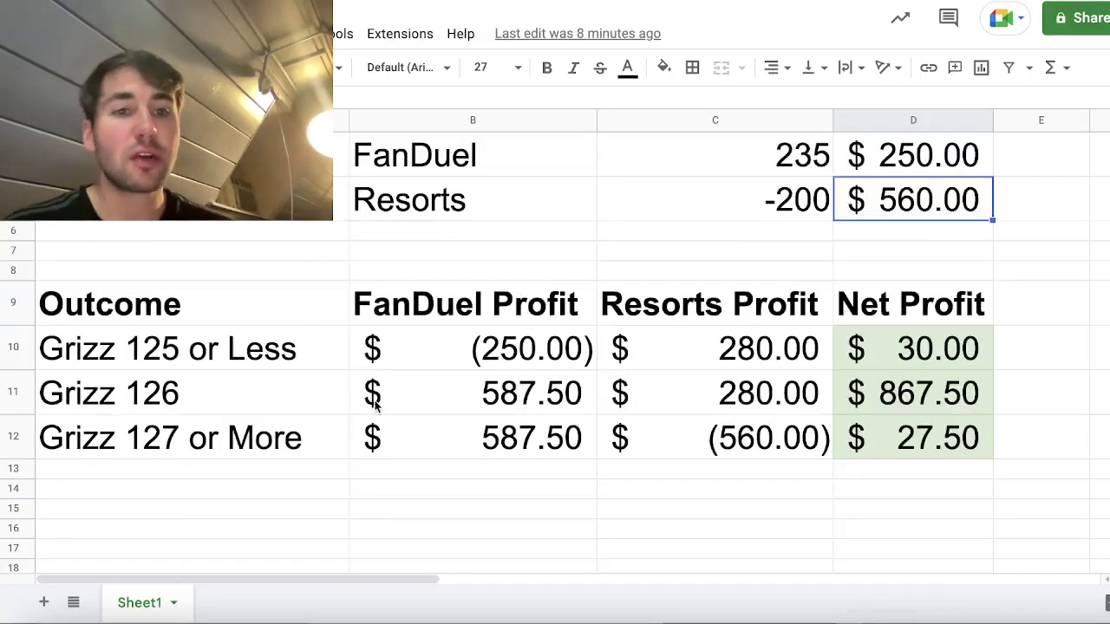
scroll(358, 387, up, 1)
click(185, 415)
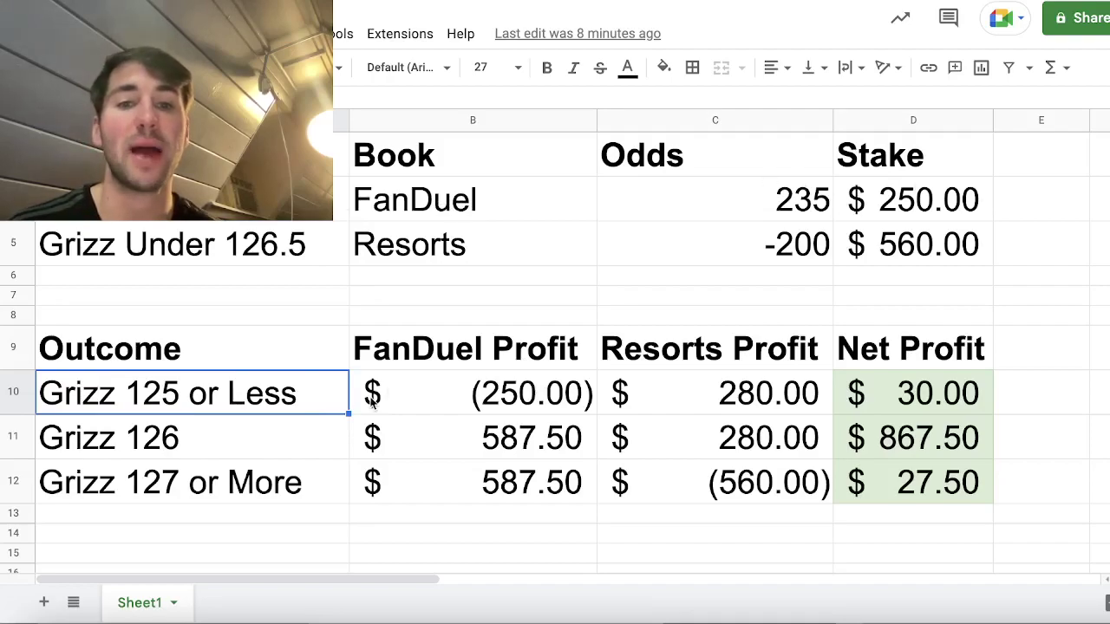
click(514, 387)
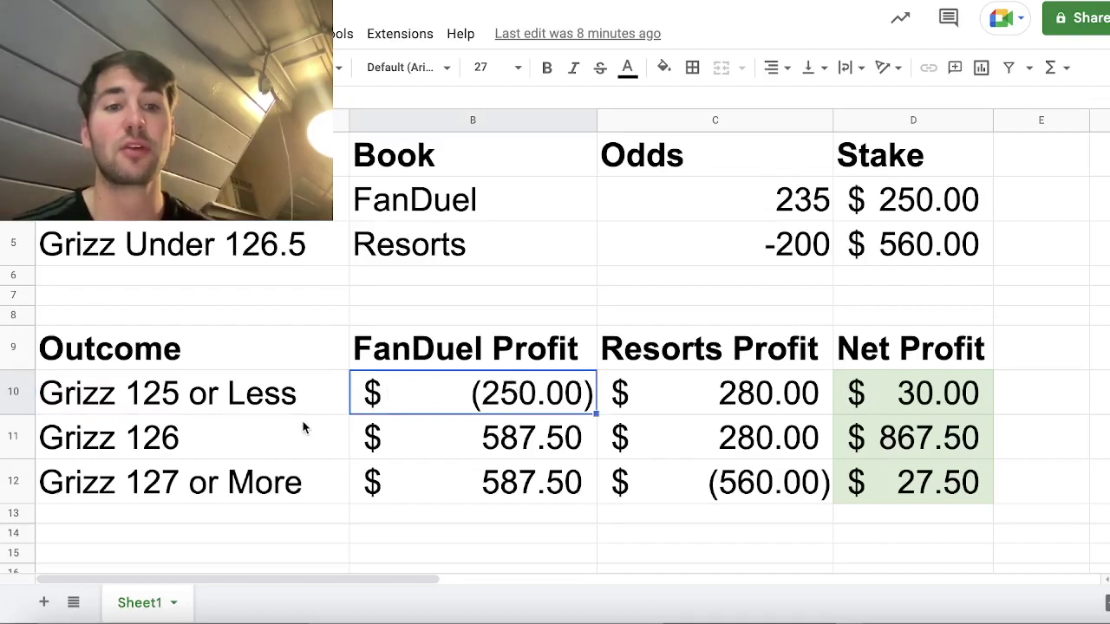
click(285, 444)
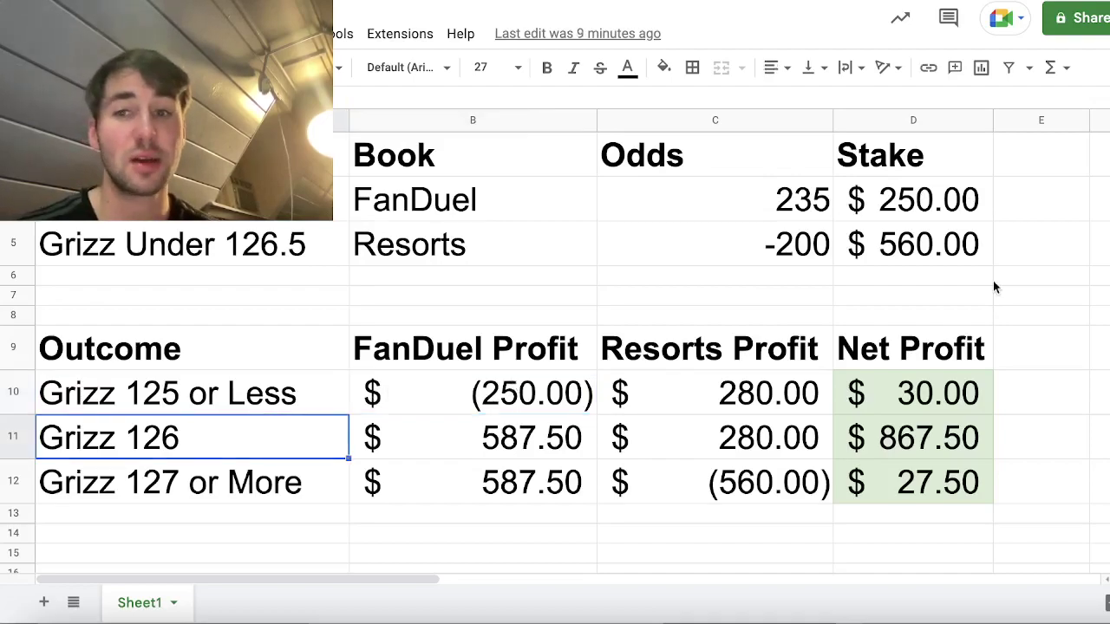
Step: Inspect the FanDuel stake and the formula behind the FanDuel profit for the Grizz 126 outcome in B11
click(928, 200)
click(523, 446)
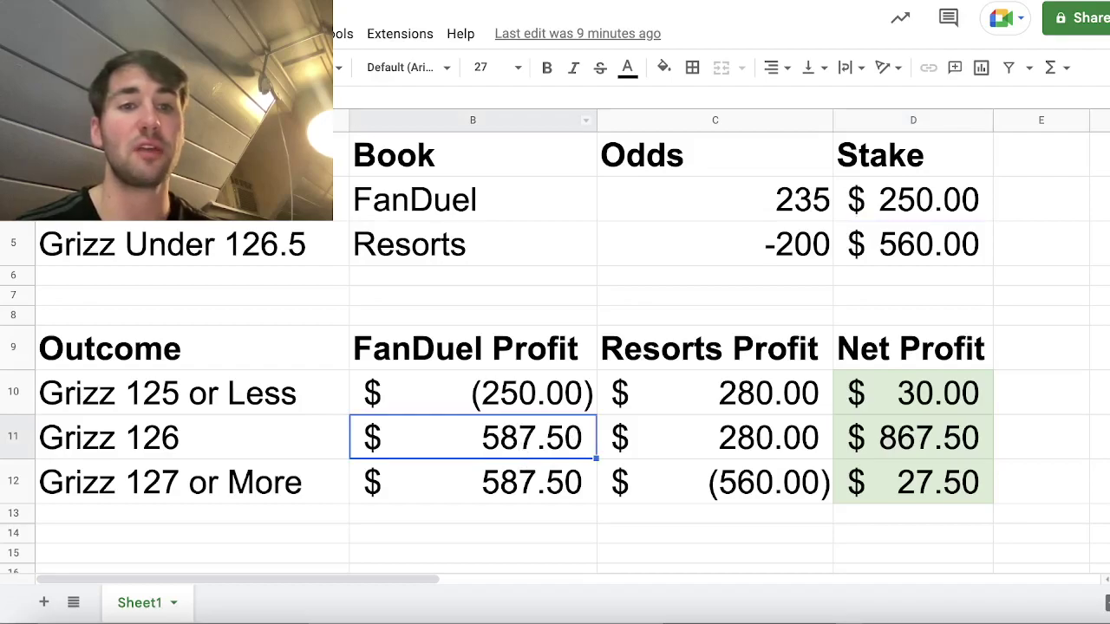
key(Return)
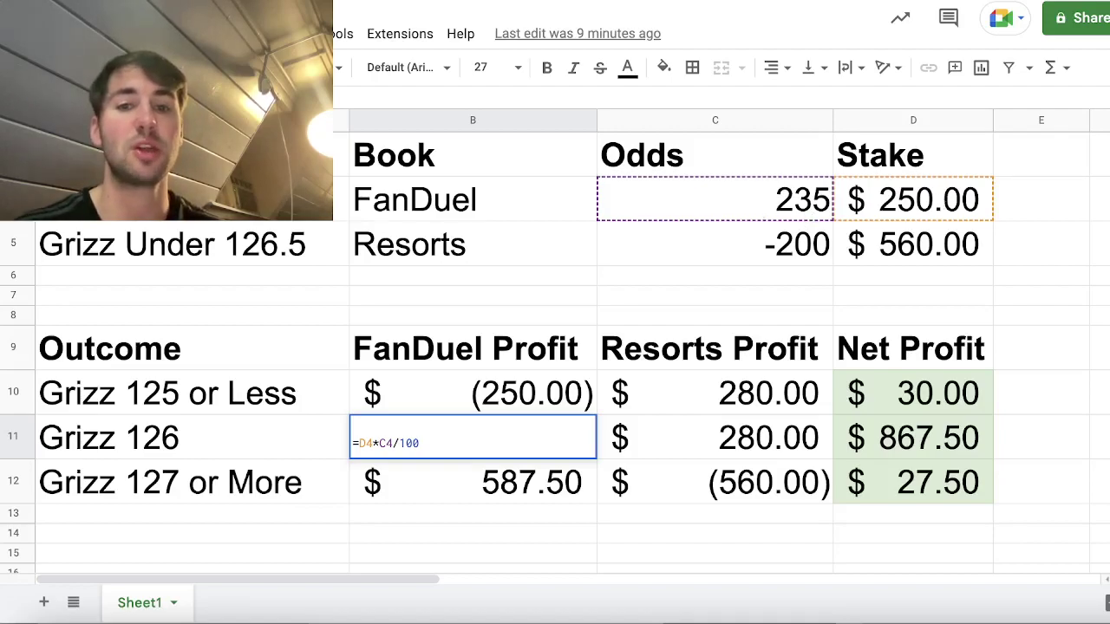
key(Return)
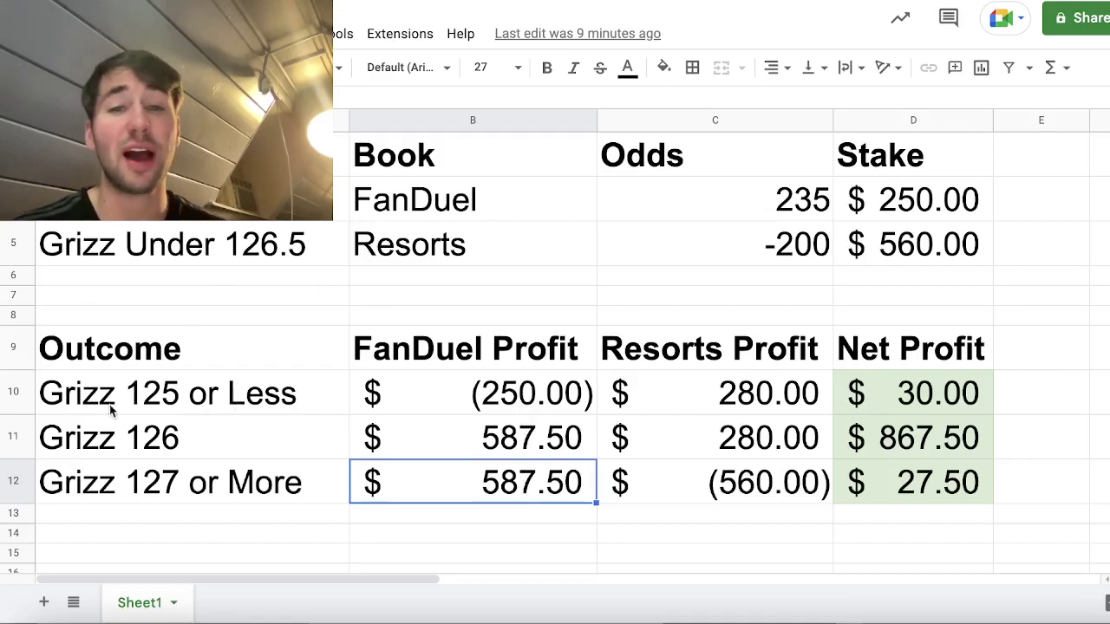
Step: Check the Resorts stake and odds, and calculate the Resorts profit for Grizz 125 or Less in C10 with =D5/2
click(946, 252)
click(815, 257)
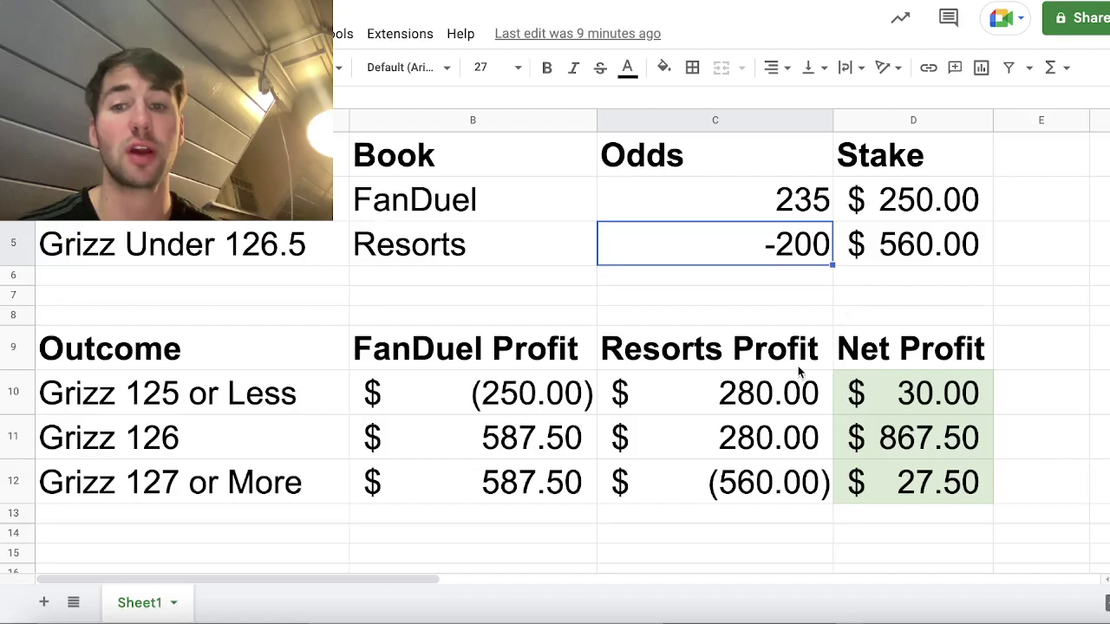
click(791, 392)
text(=)
click(938, 238)
text(/2)
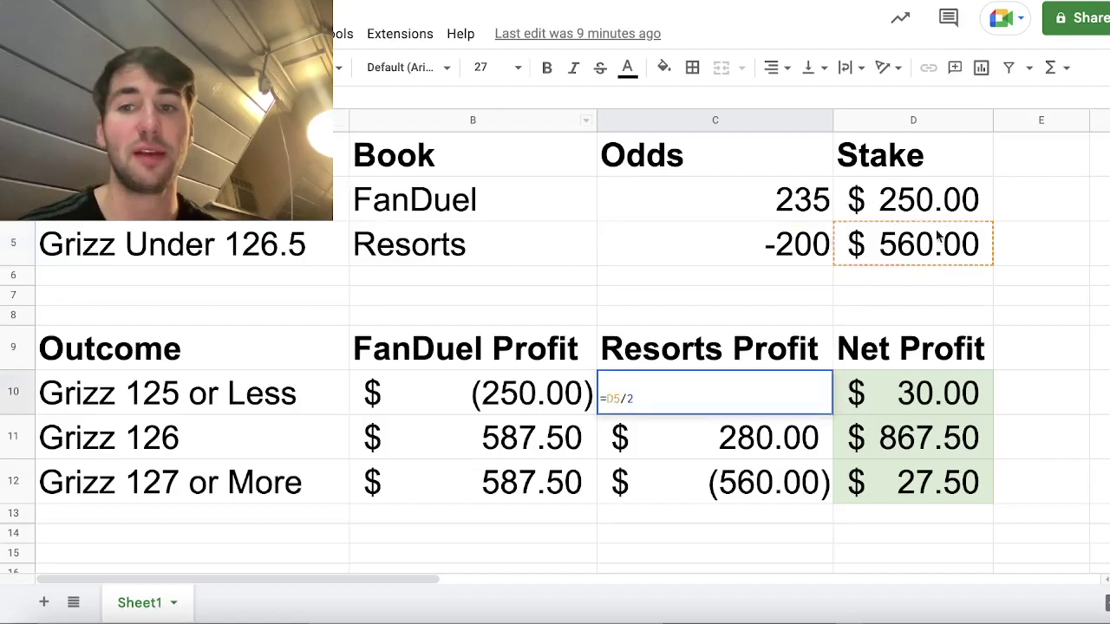
key(Return)
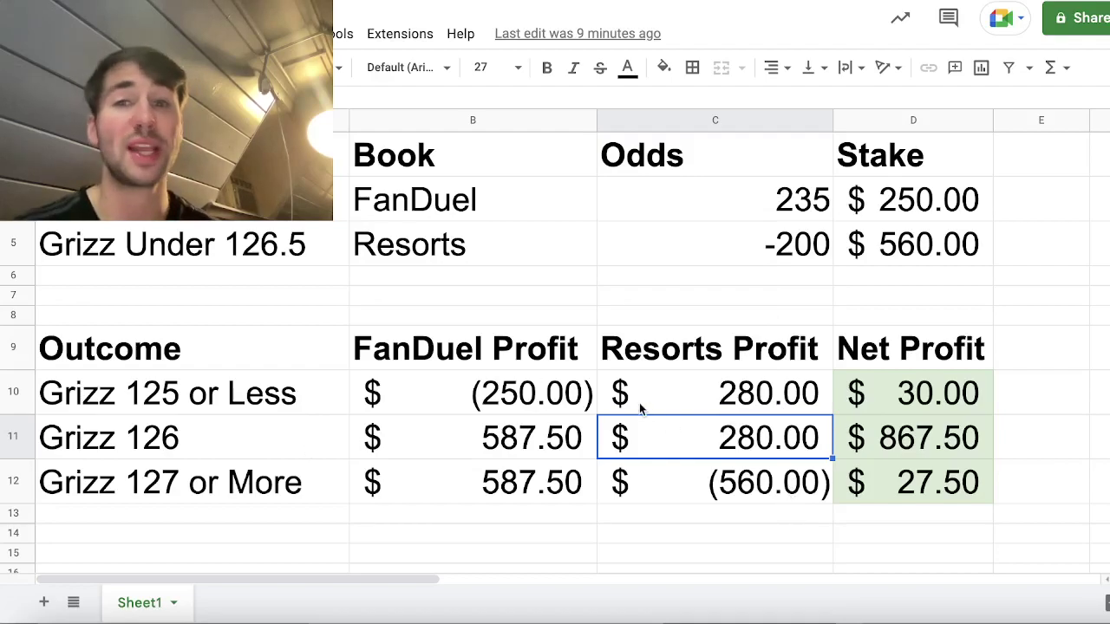
Step: Compare the FanDuel and Resorts profits of the Grizz 126 outcome in B11 and C11
click(491, 430)
click(705, 437)
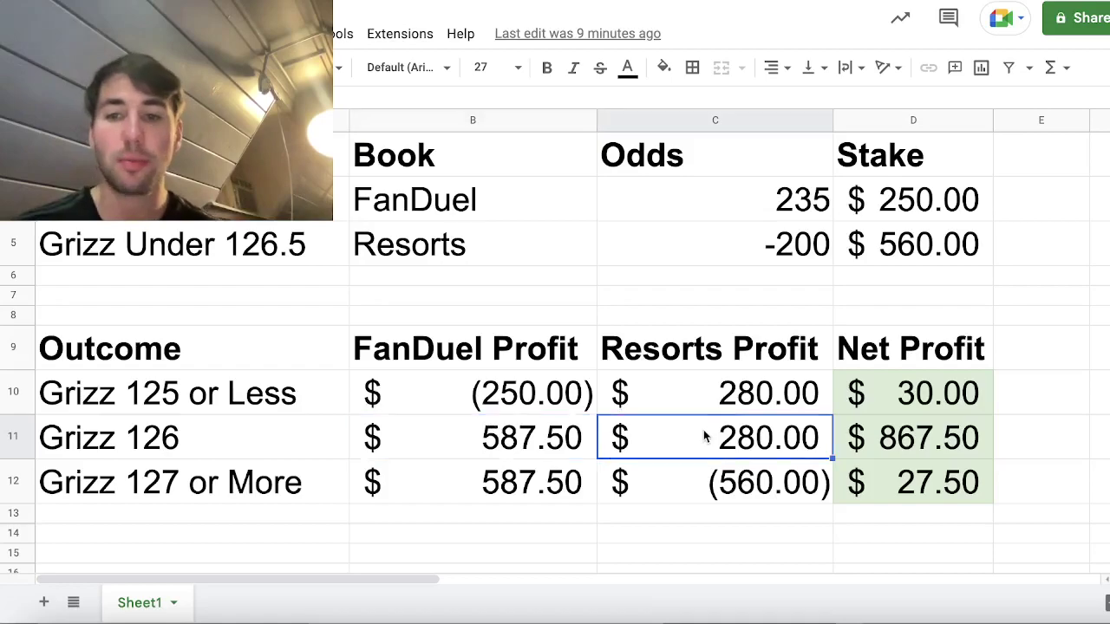
click(540, 445)
click(769, 448)
click(535, 457)
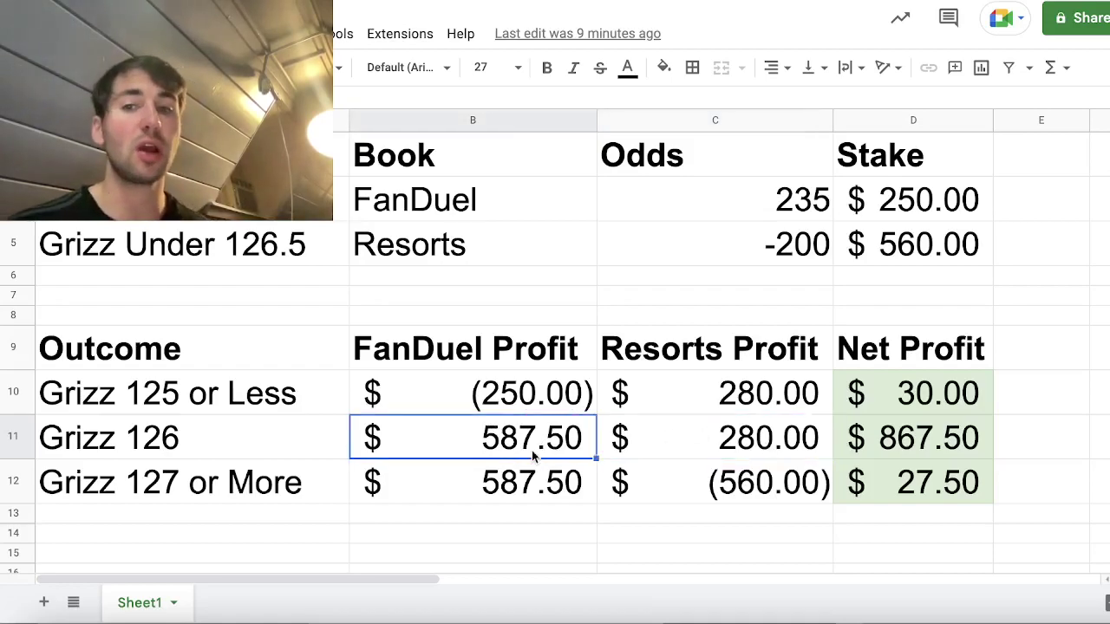
Step: Examine the net profit of the Grizz 125 or Less outcome and of the Grizz 126 outcome
click(338, 201)
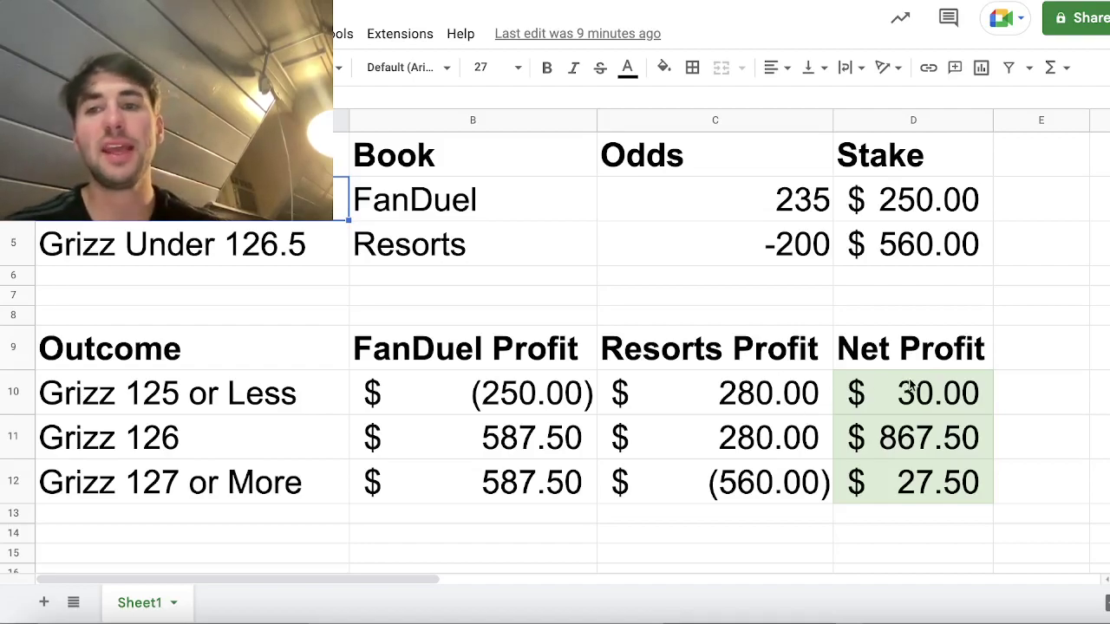
click(231, 389)
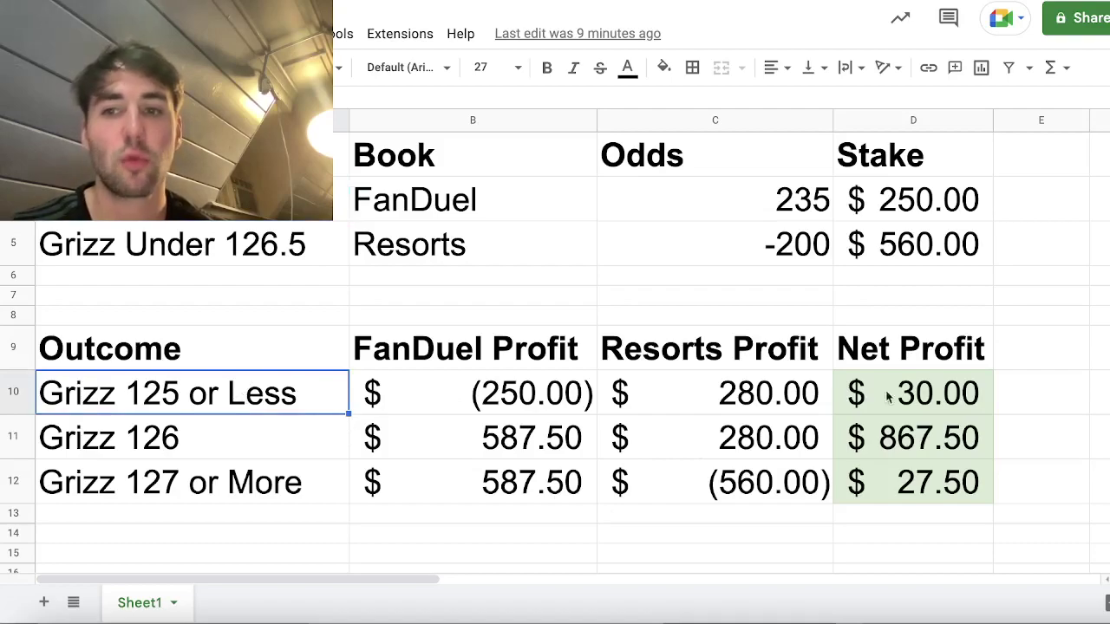
click(845, 389)
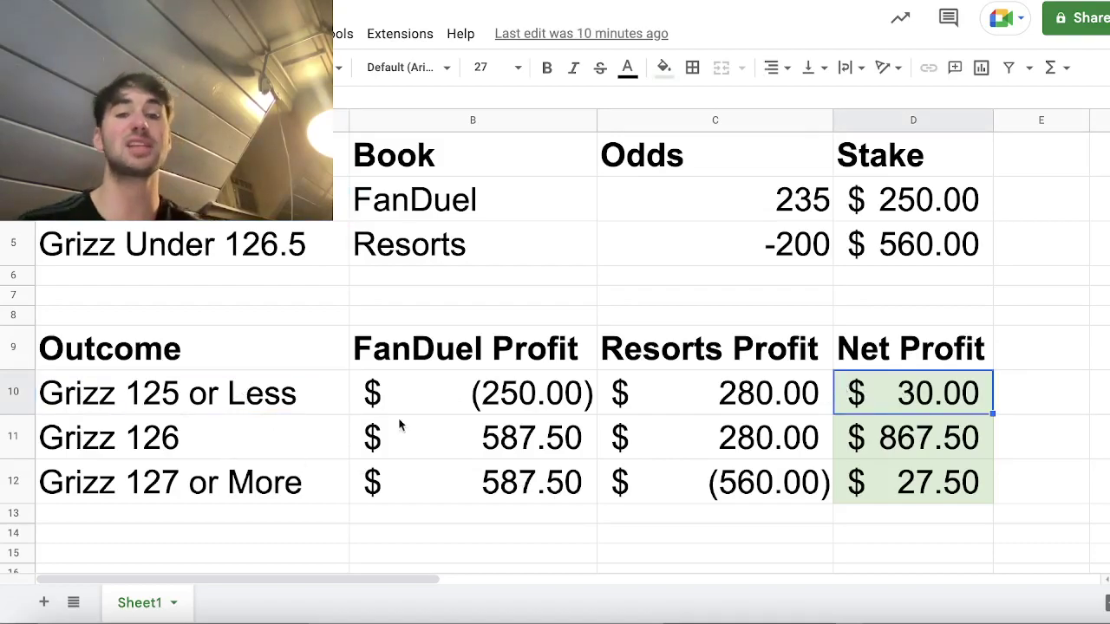
click(964, 440)
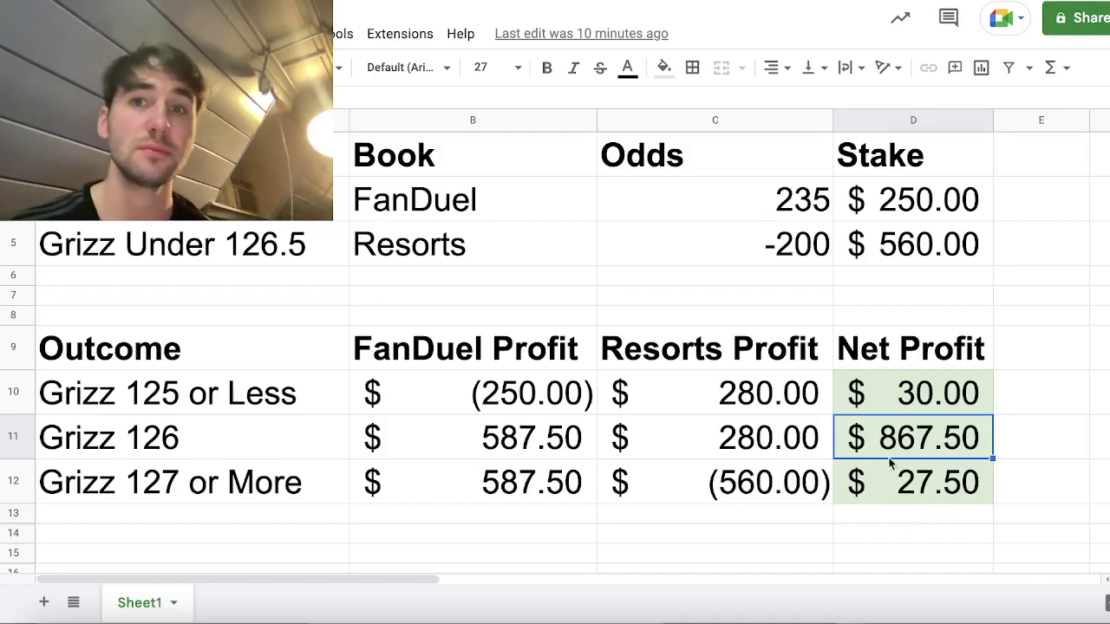
Step: Check the stakes in the Safari bet calculator, then compare the Grizz 125 or Less and 127 or More net profits in Google Sheets
click(130, 618)
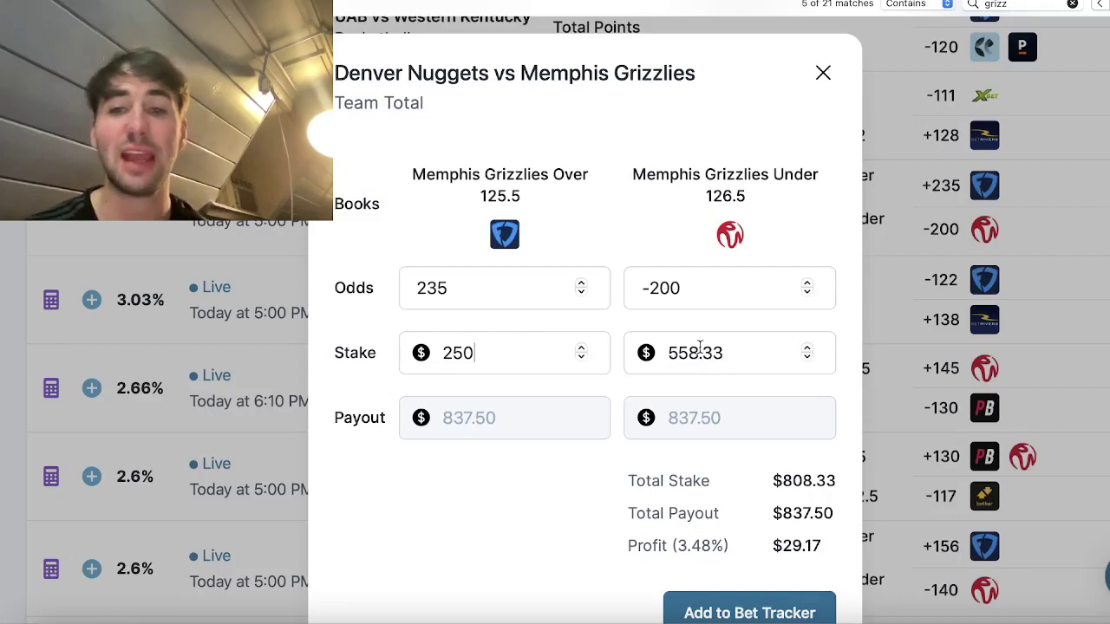
click(903, 618)
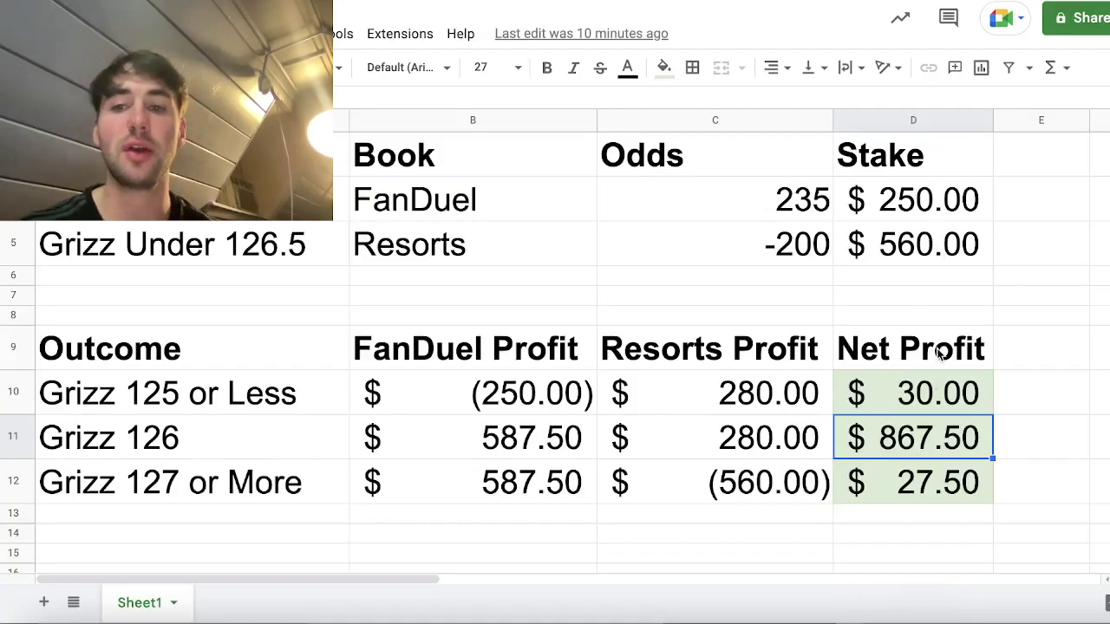
click(936, 395)
click(930, 484)
click(931, 396)
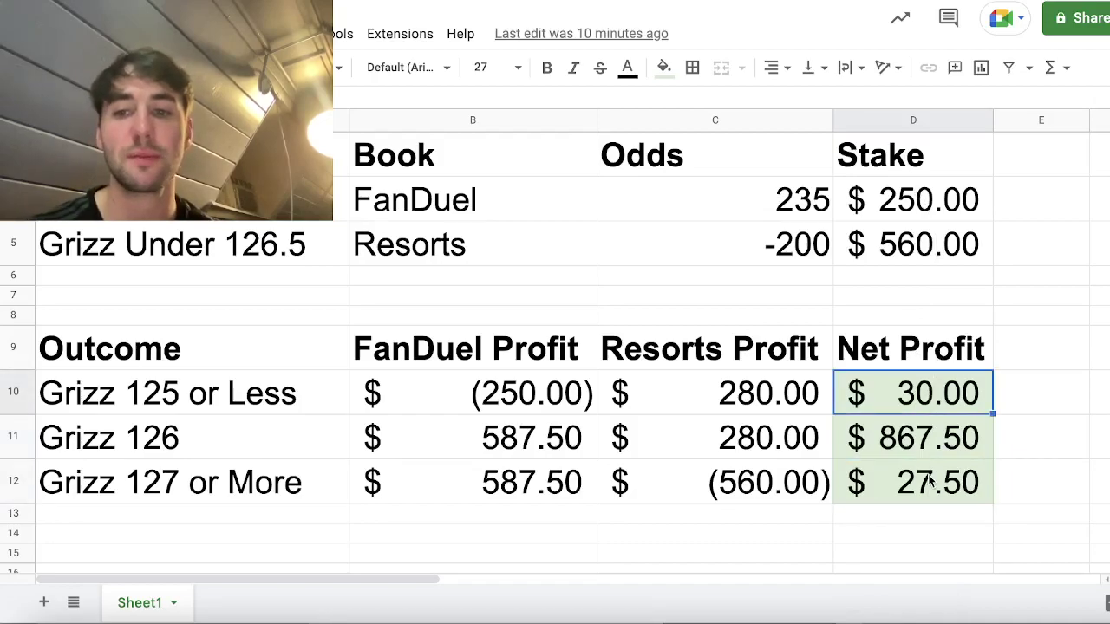
click(930, 478)
click(931, 394)
click(932, 491)
click(934, 396)
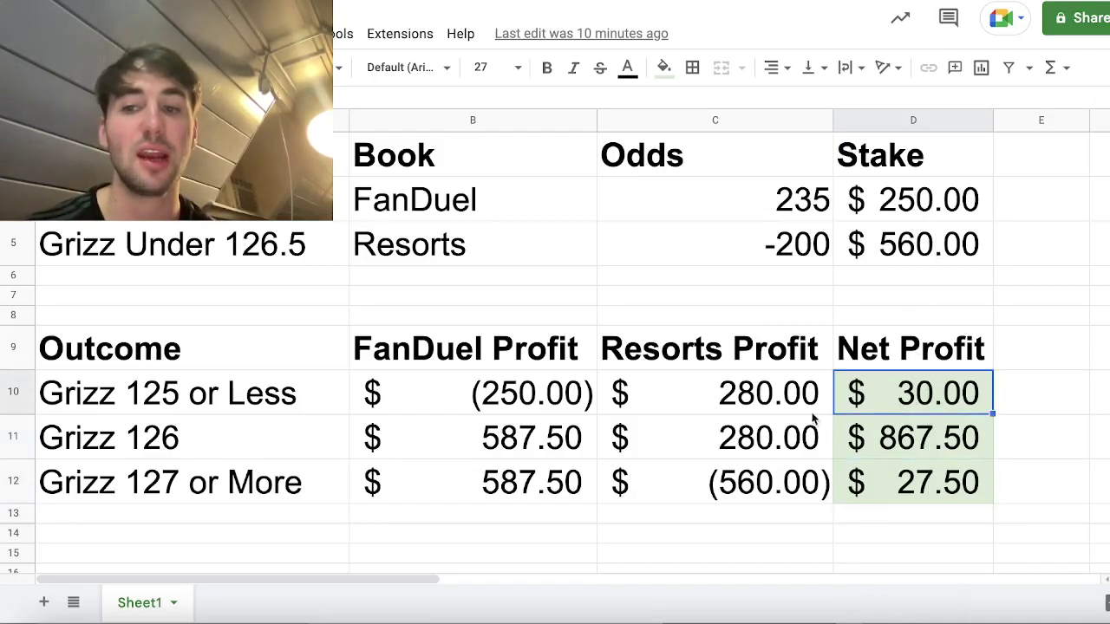
Step: Recheck the Under 126.5 stake in the Safari calculator and set the Resorts stake in D5 of the Google Sheets table to 558.33
click(129, 616)
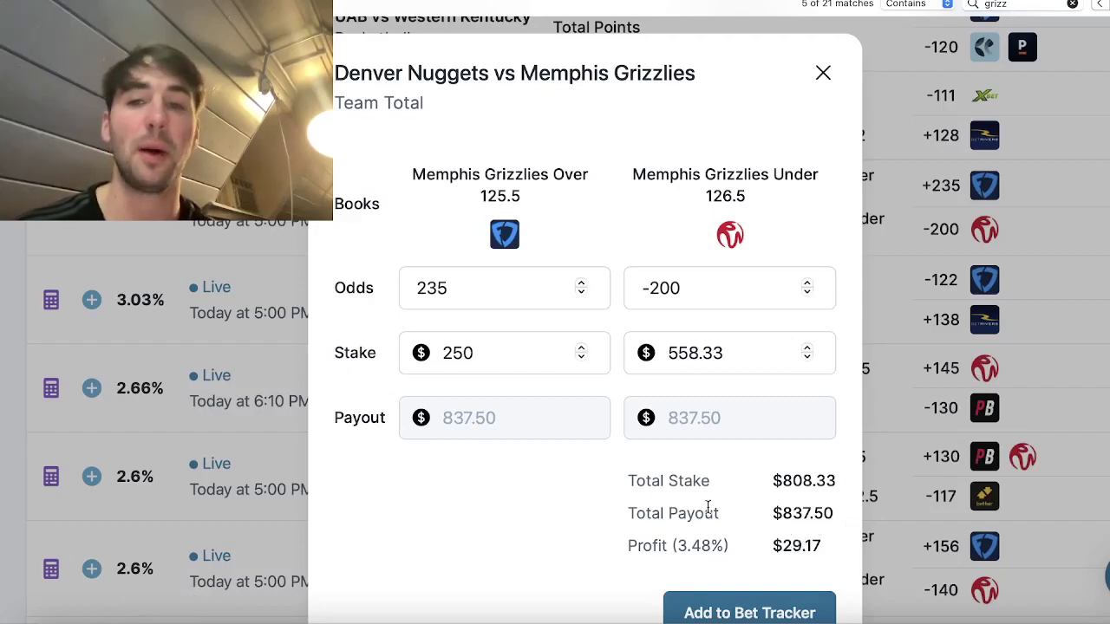
click(906, 618)
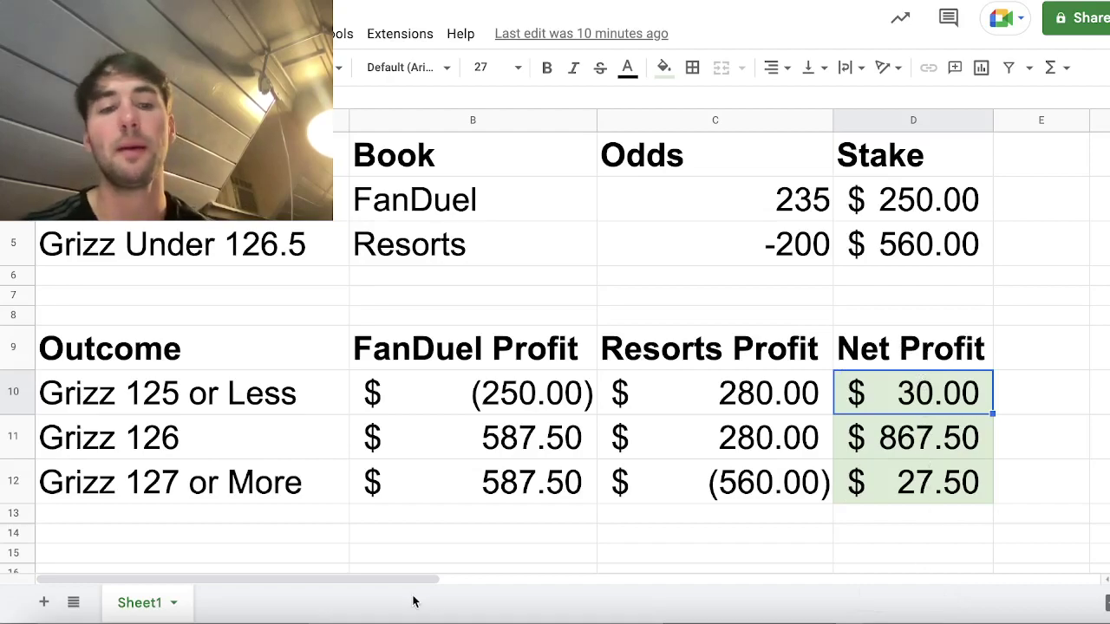
click(128, 615)
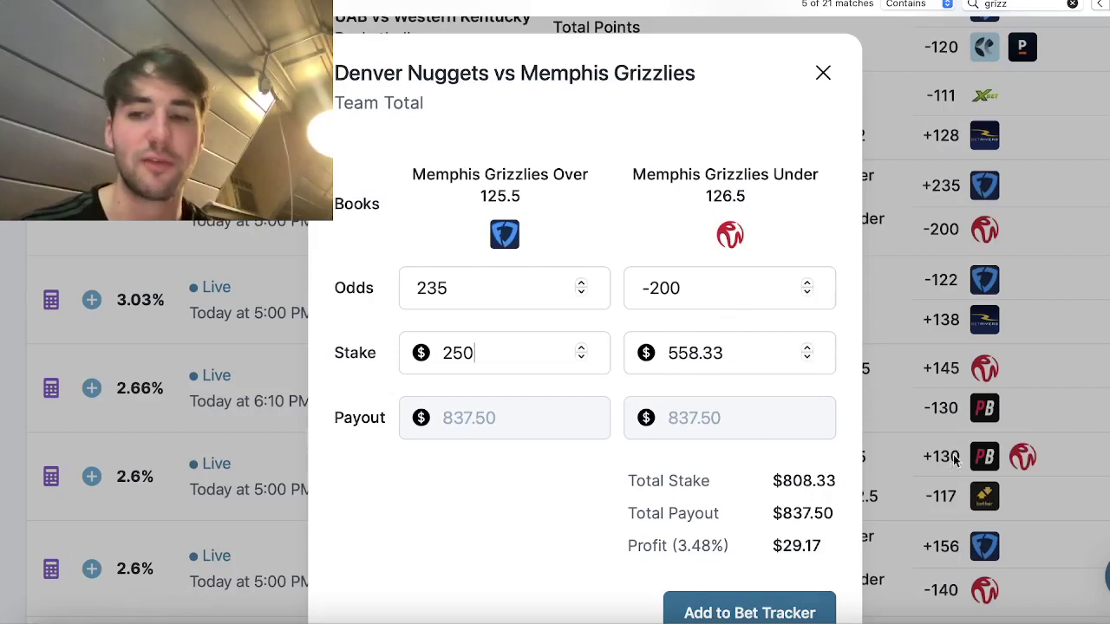
click(947, 598)
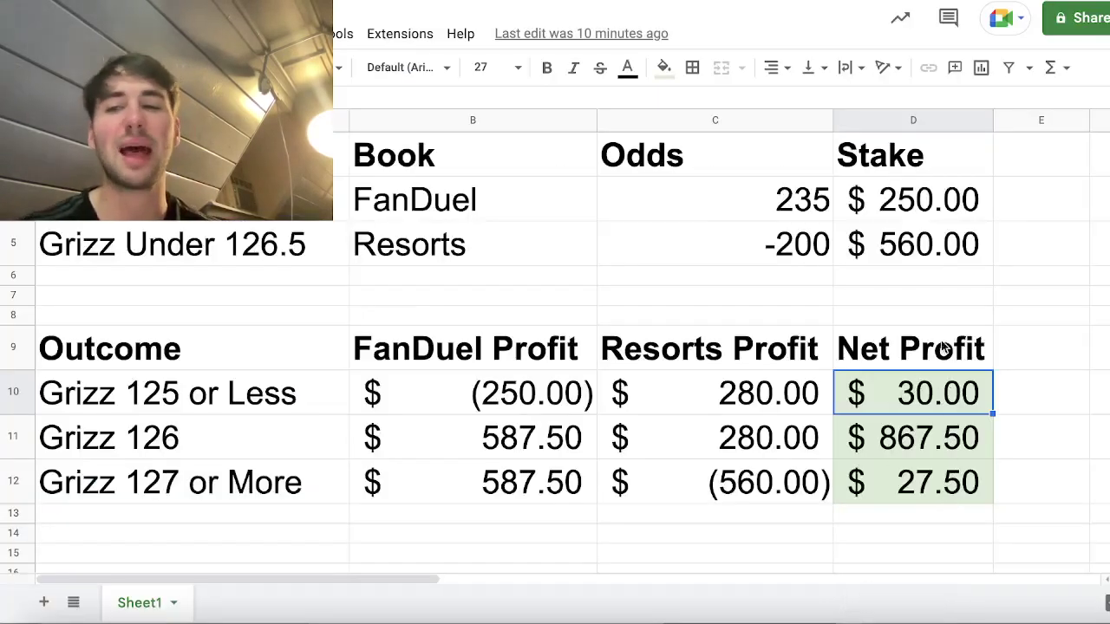
click(925, 236)
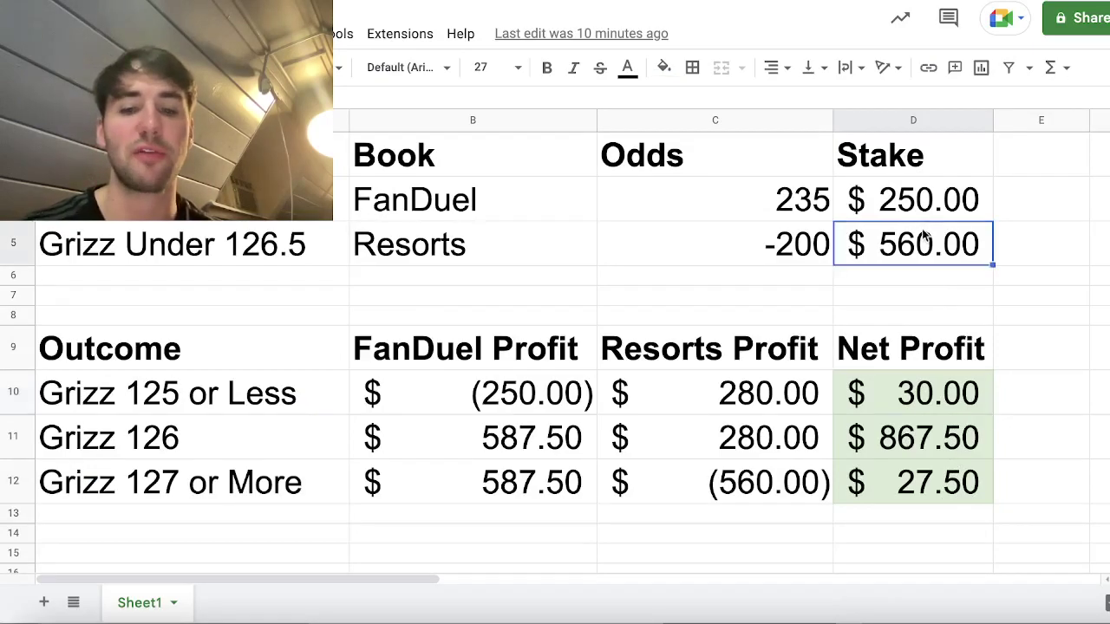
text(558.33)
key(Return)
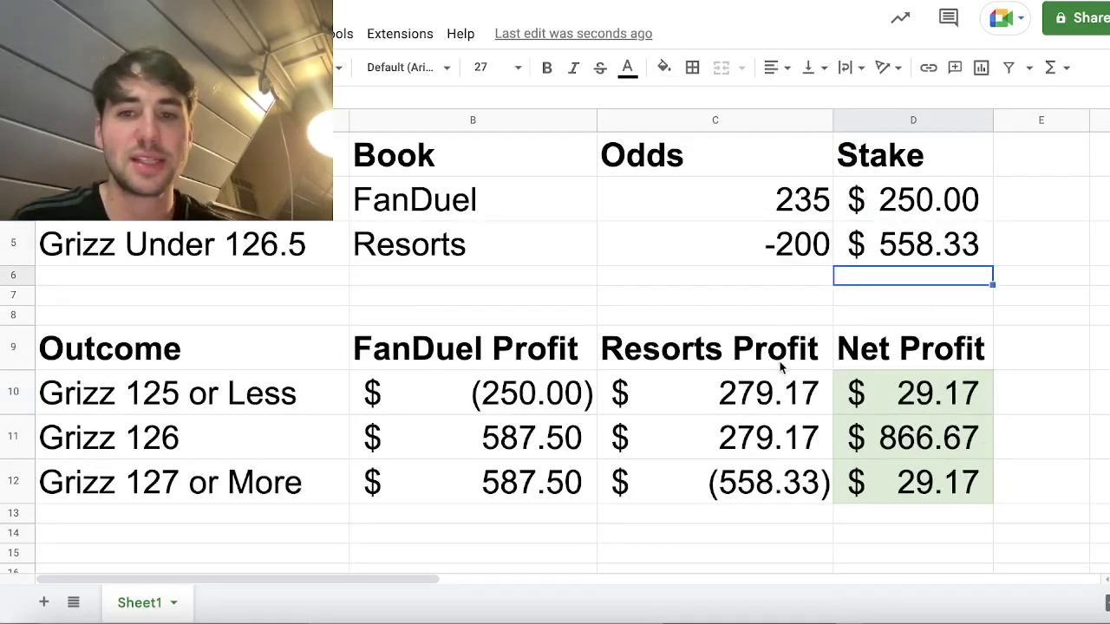
Step: Examine the recalculated Resorts profits and compare the net profits of Grizz 125 or Less and Grizz 127 or More
click(760, 395)
click(766, 435)
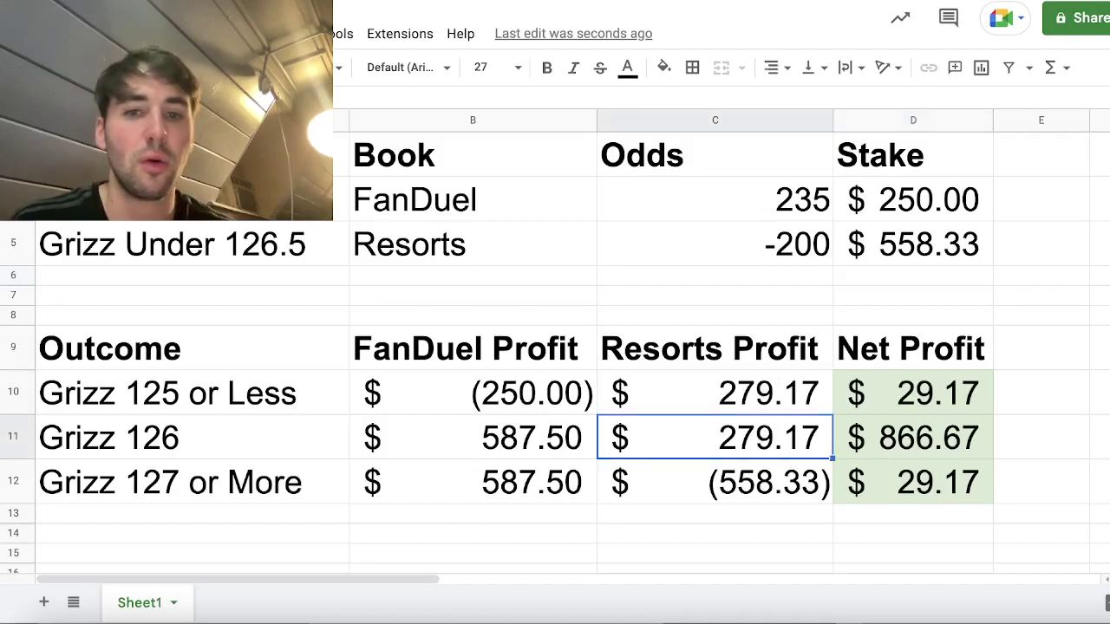
key(Left)
key(Down)
key(Right)
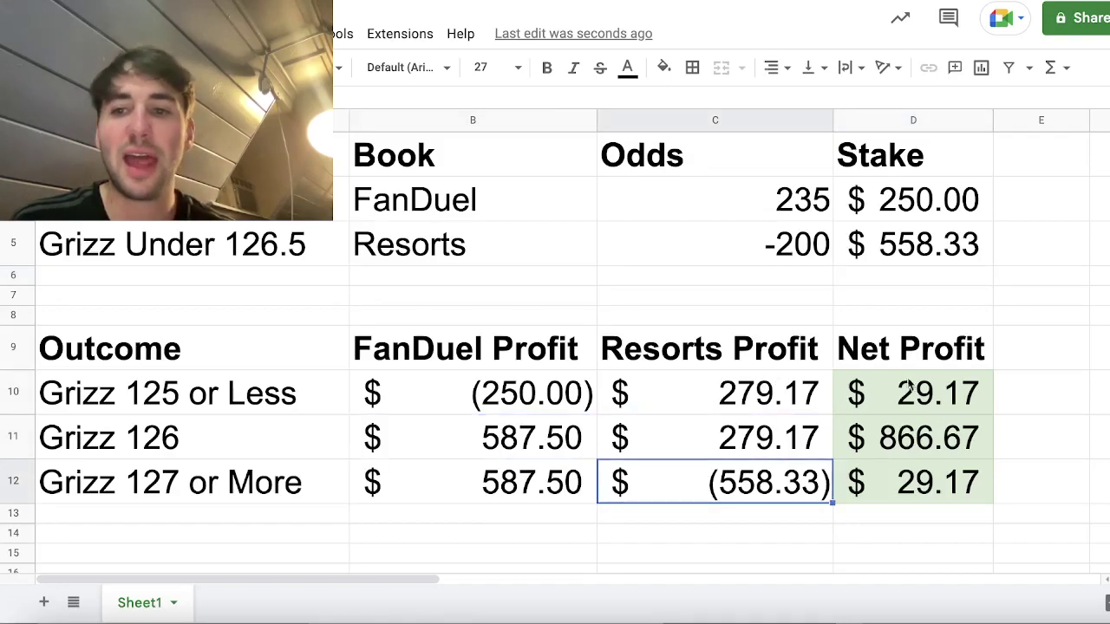
click(941, 390)
click(941, 490)
click(941, 400)
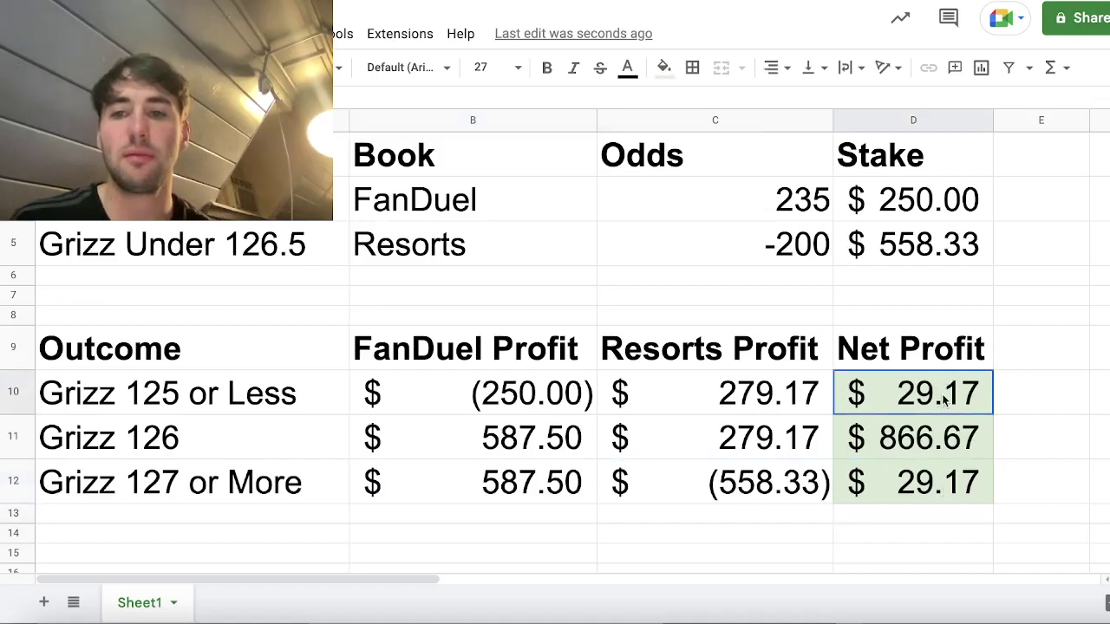
click(942, 489)
Step: Compare the profit in the Safari calculator with the Google Sheets table and undo the last Resorts stake change
click(129, 618)
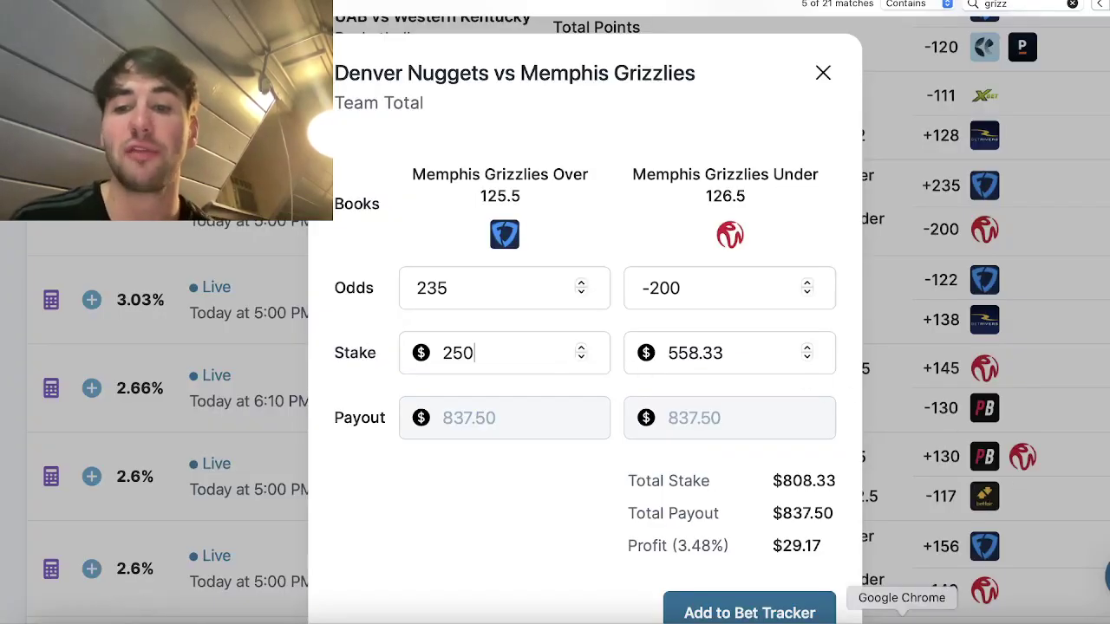
click(959, 607)
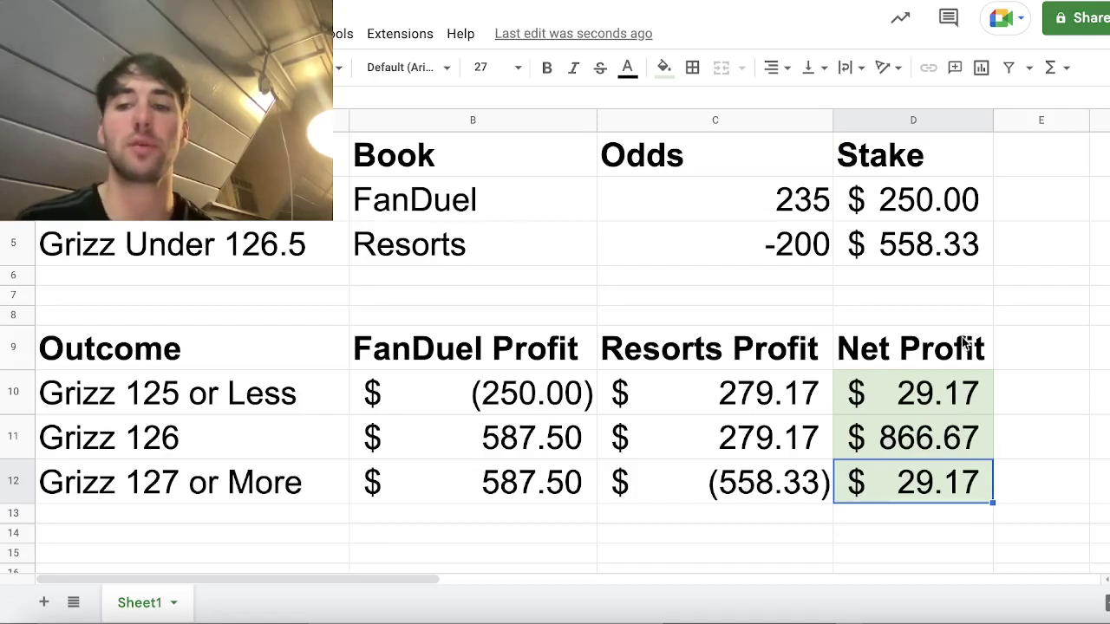
key(ctrl+z)
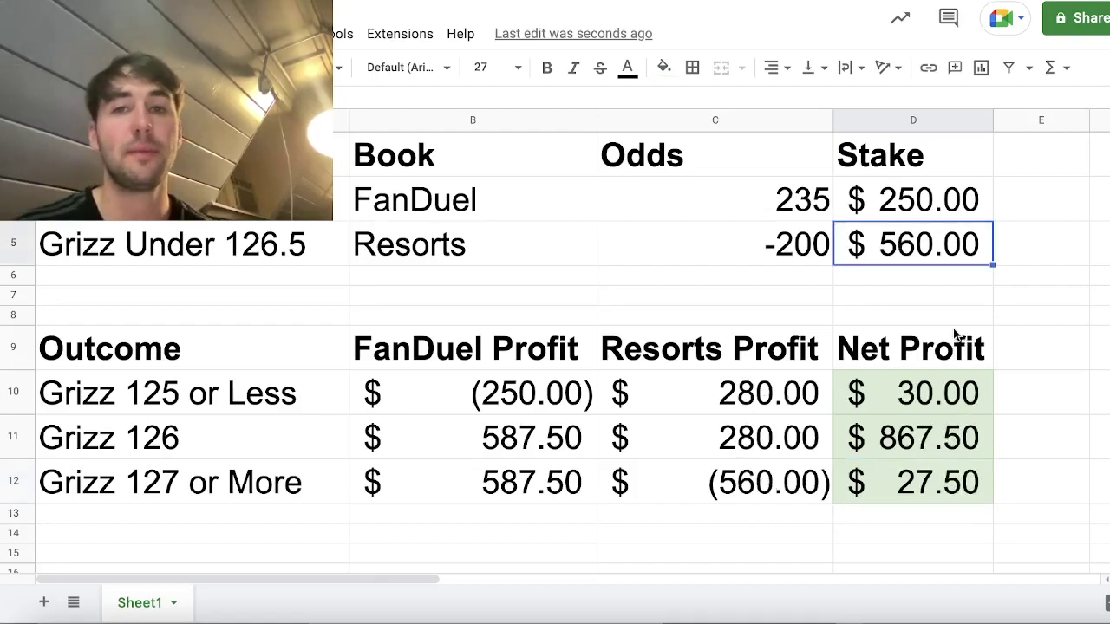
Step: Try a Resorts stake of 550 in D5 and undo it
text(550)
key(Return)
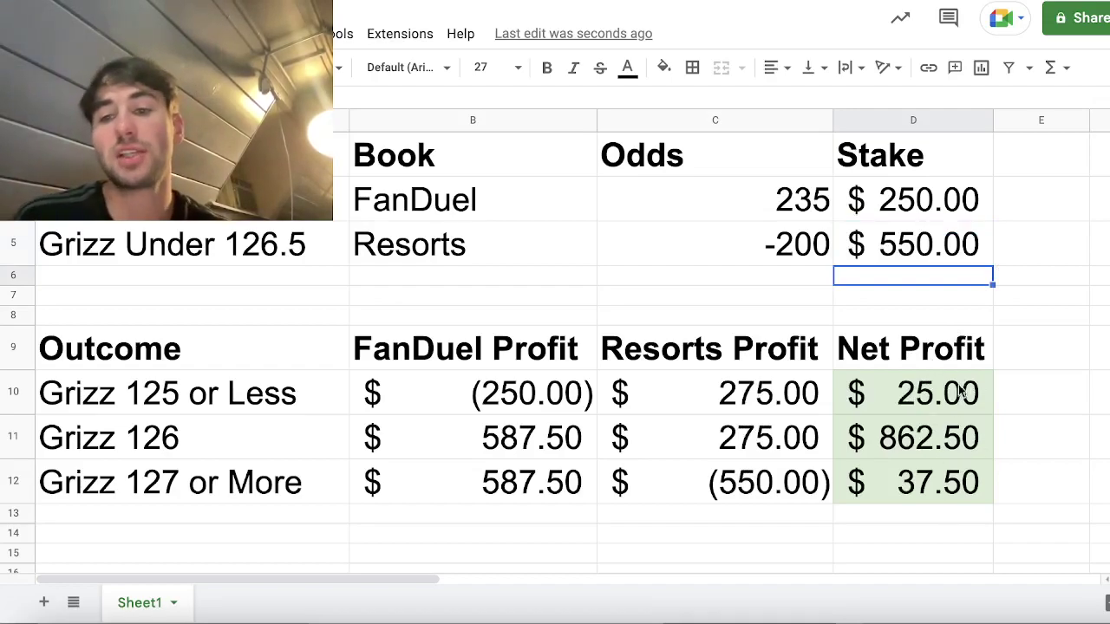
key(ctrl+z)
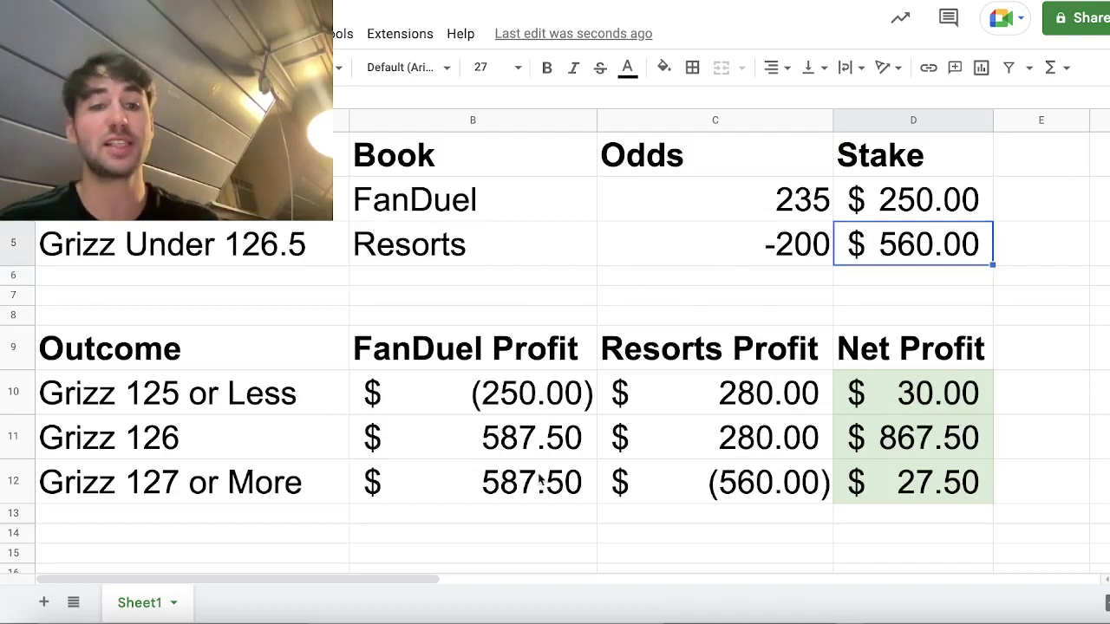
Step: Switch to Safari, open the calculator for the Brooklyn Nets vs Atlanta Hawks Over 226.5 / Under 227 middle and set the Over stake to 250
click(126, 609)
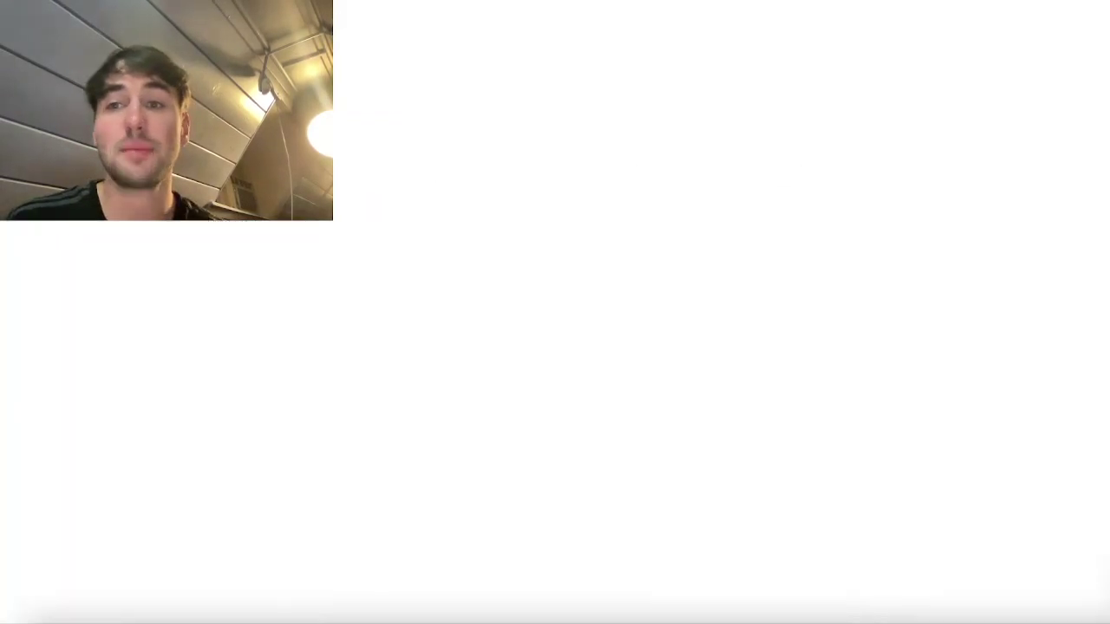
scroll(593, 441, down, 5)
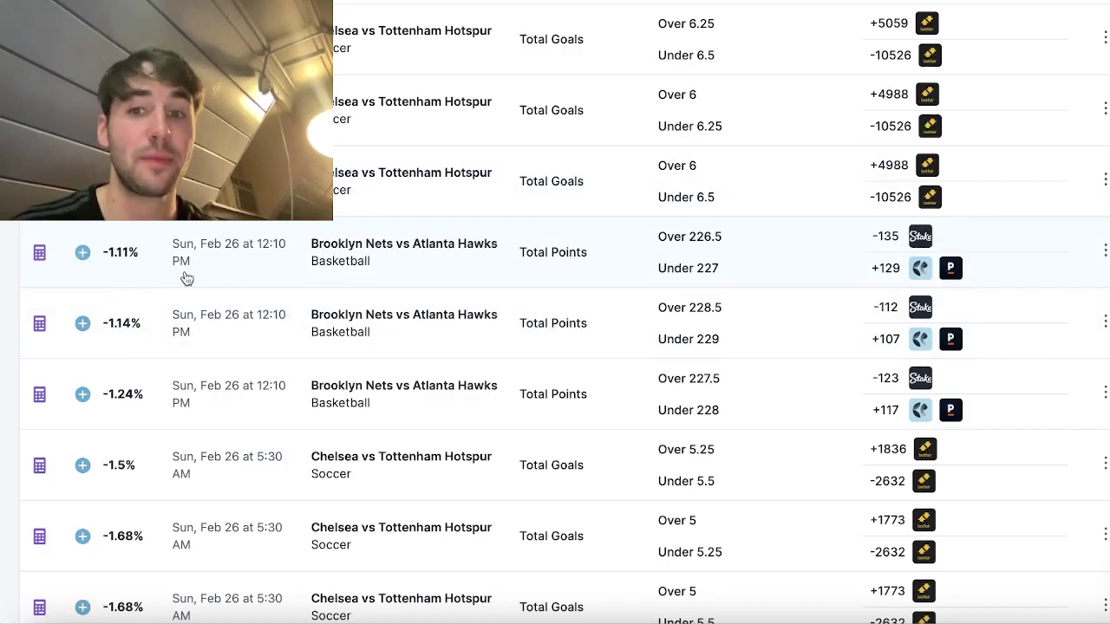
scroll(231, 295, down, 5)
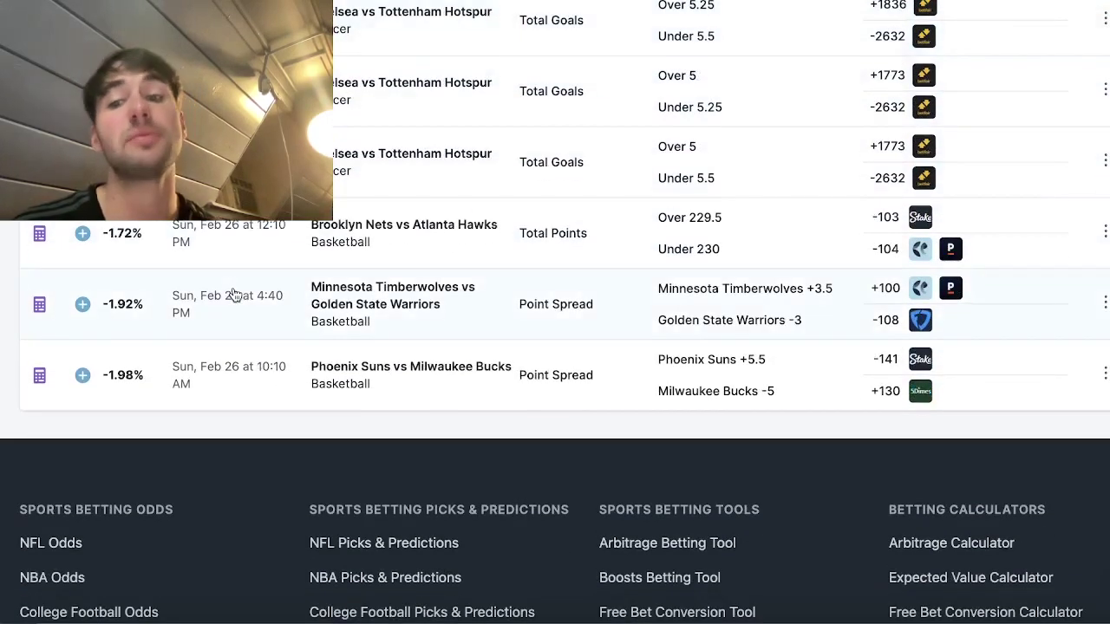
scroll(231, 293, up, 7)
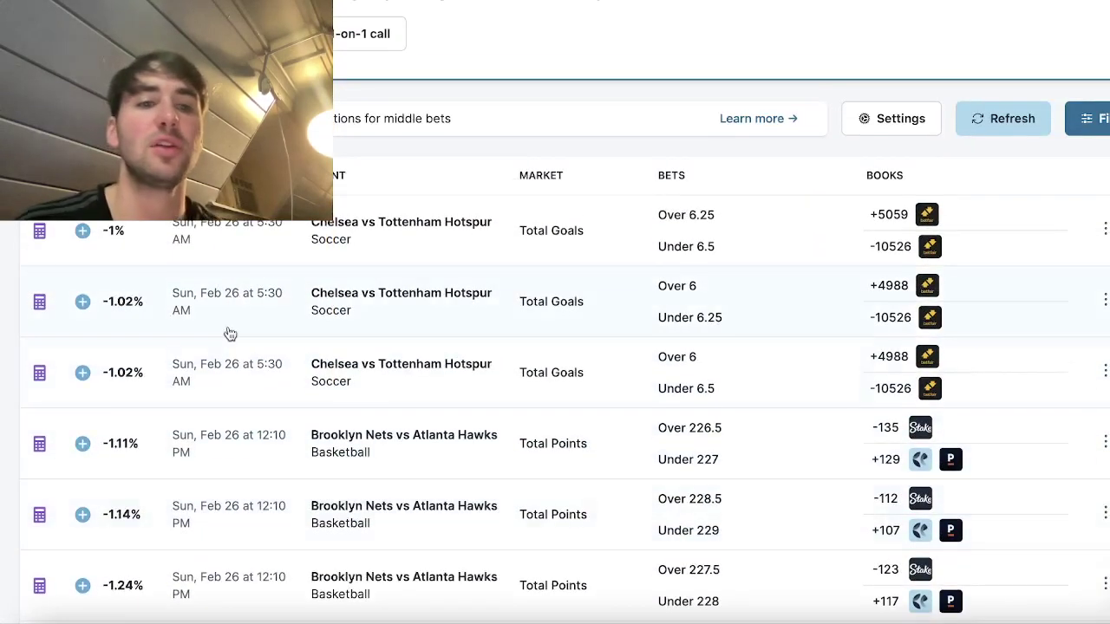
scroll(216, 473, down, 1)
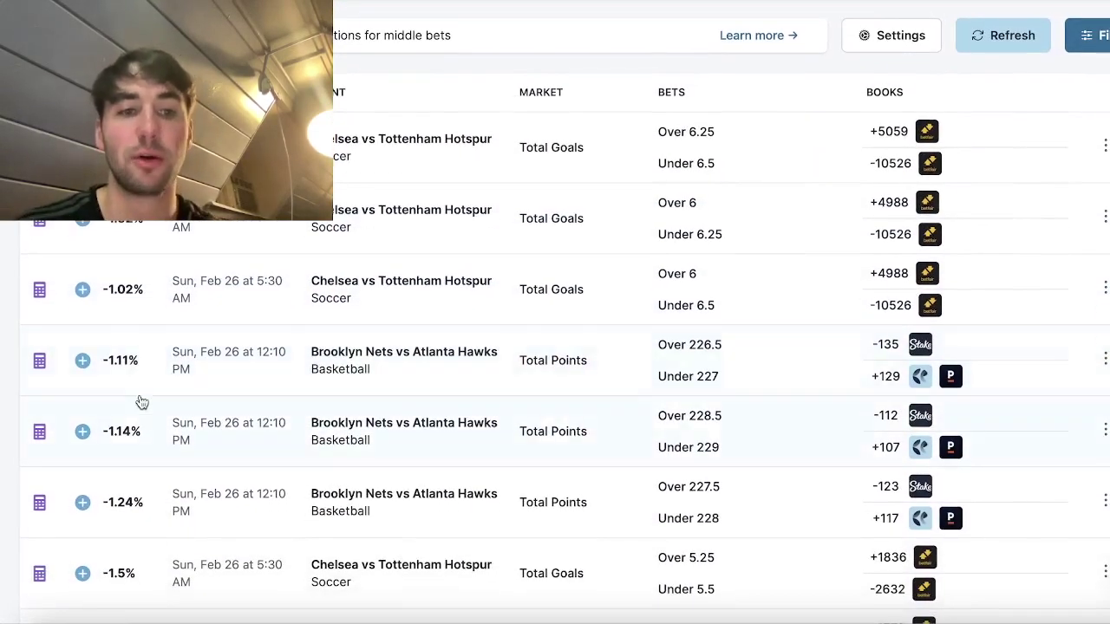
click(39, 360)
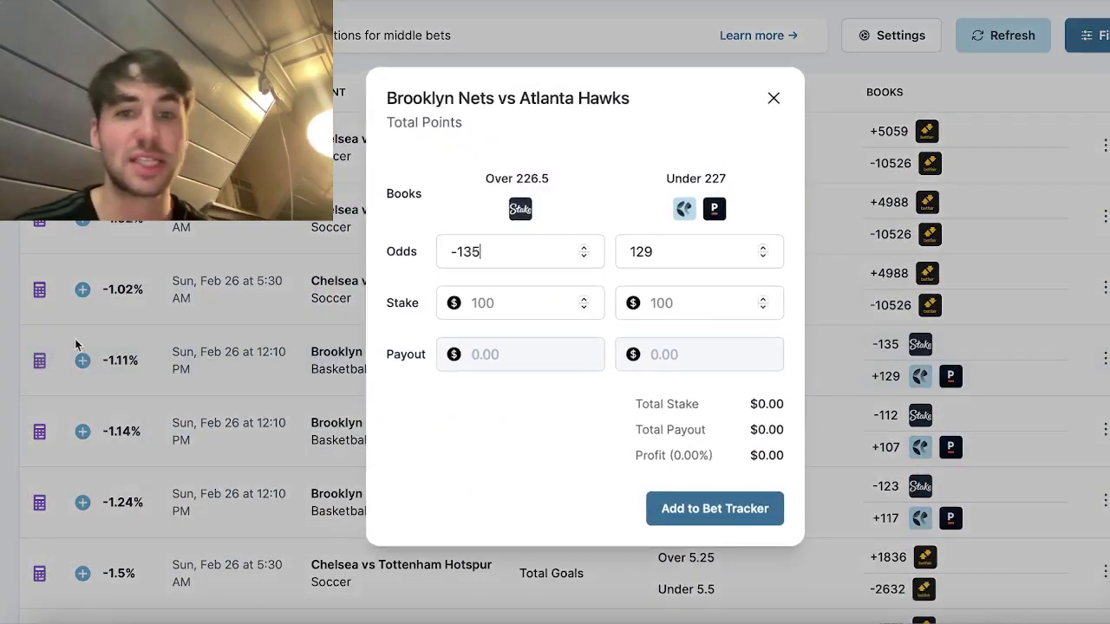
click(500, 306)
text(250)
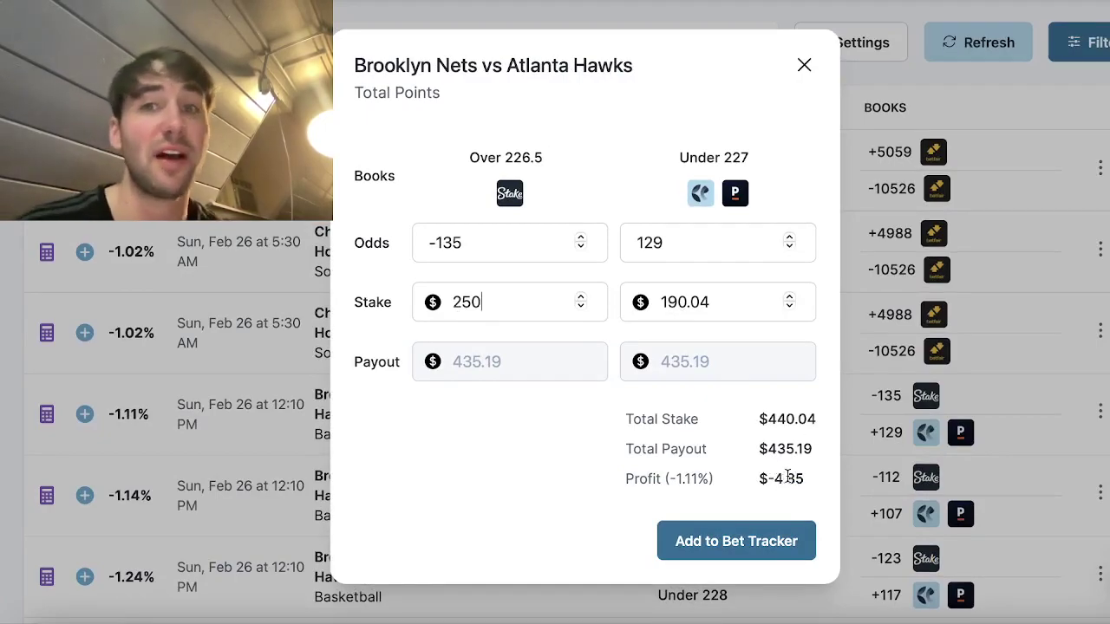
Step: Switch to the Google Slides presentation, open the Considerations slide and review its NHL 5.5 vs 6.5 and NBA 240.5 vs 241.5 points
click(208, 276)
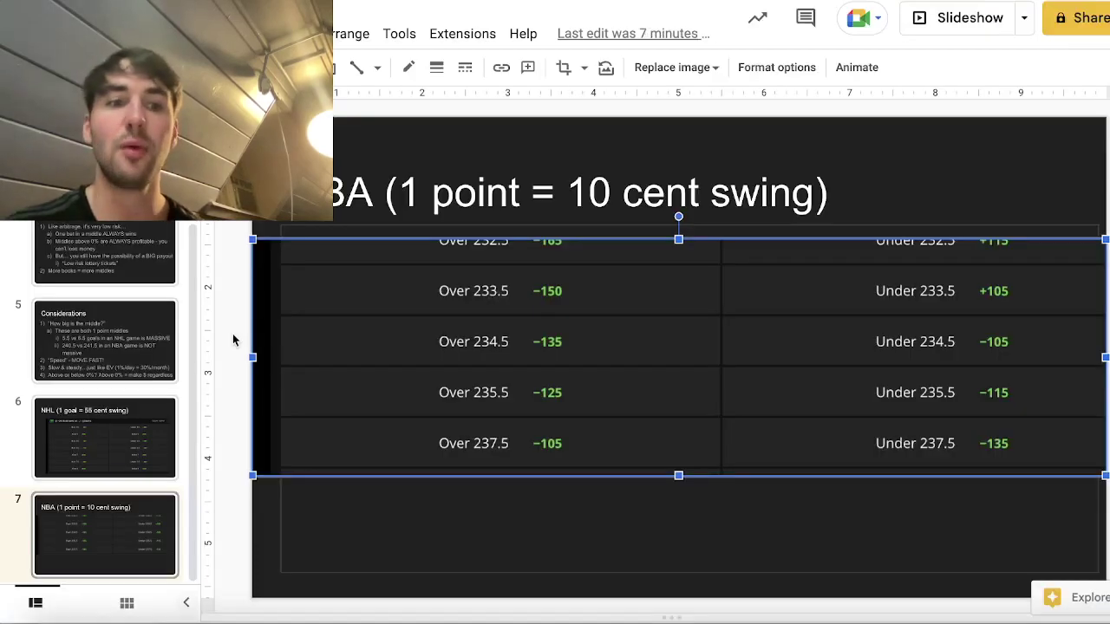
click(125, 359)
triple_click(510, 390)
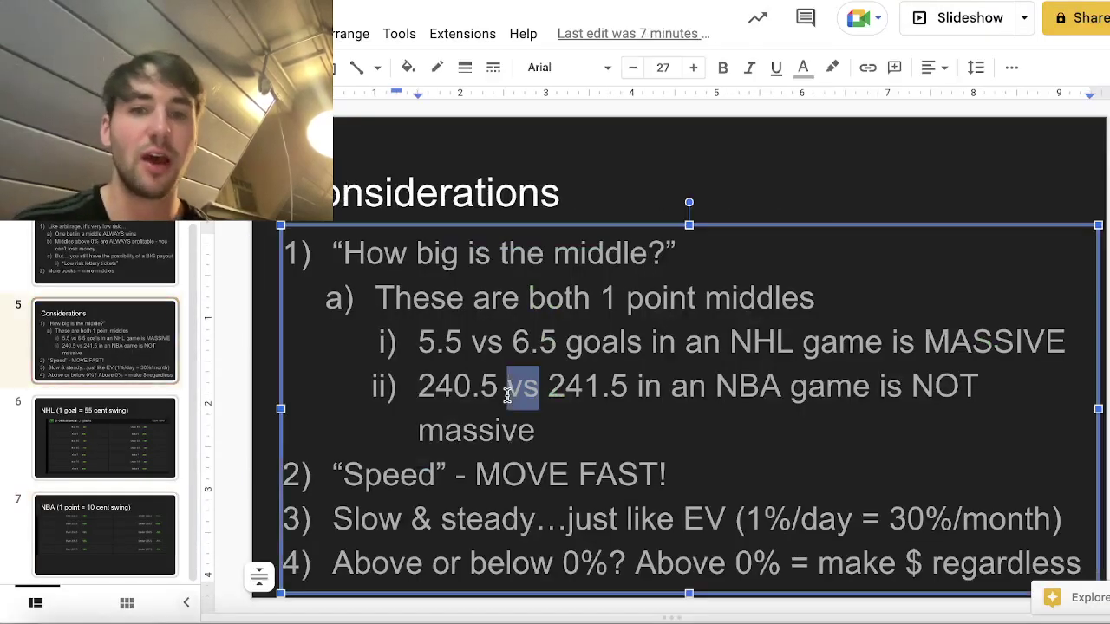
triple_click(517, 343)
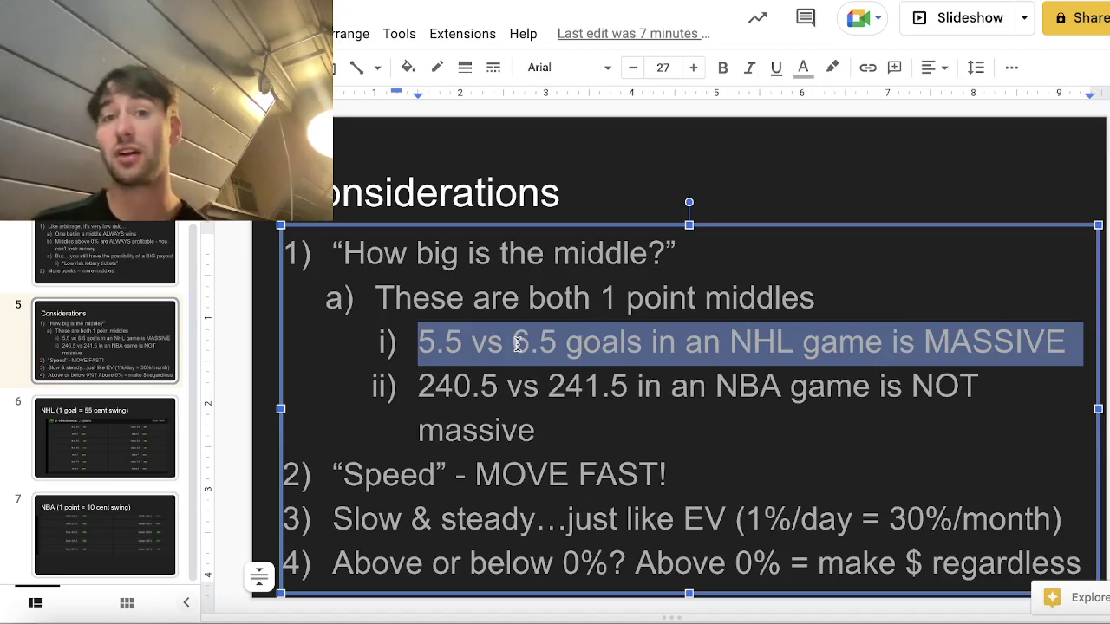
click(410, 386)
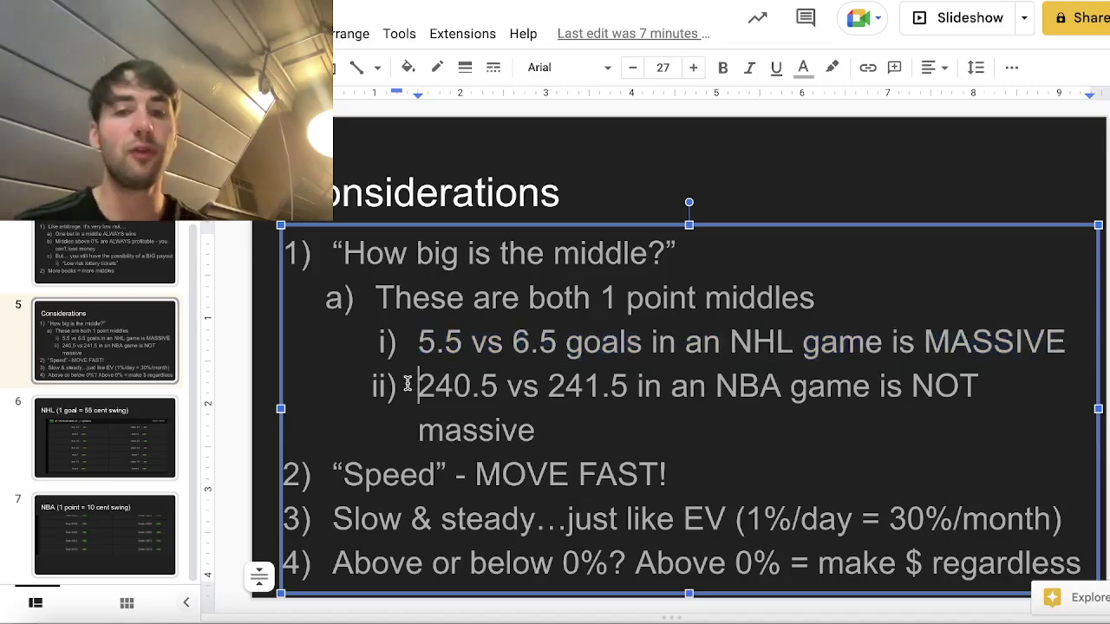